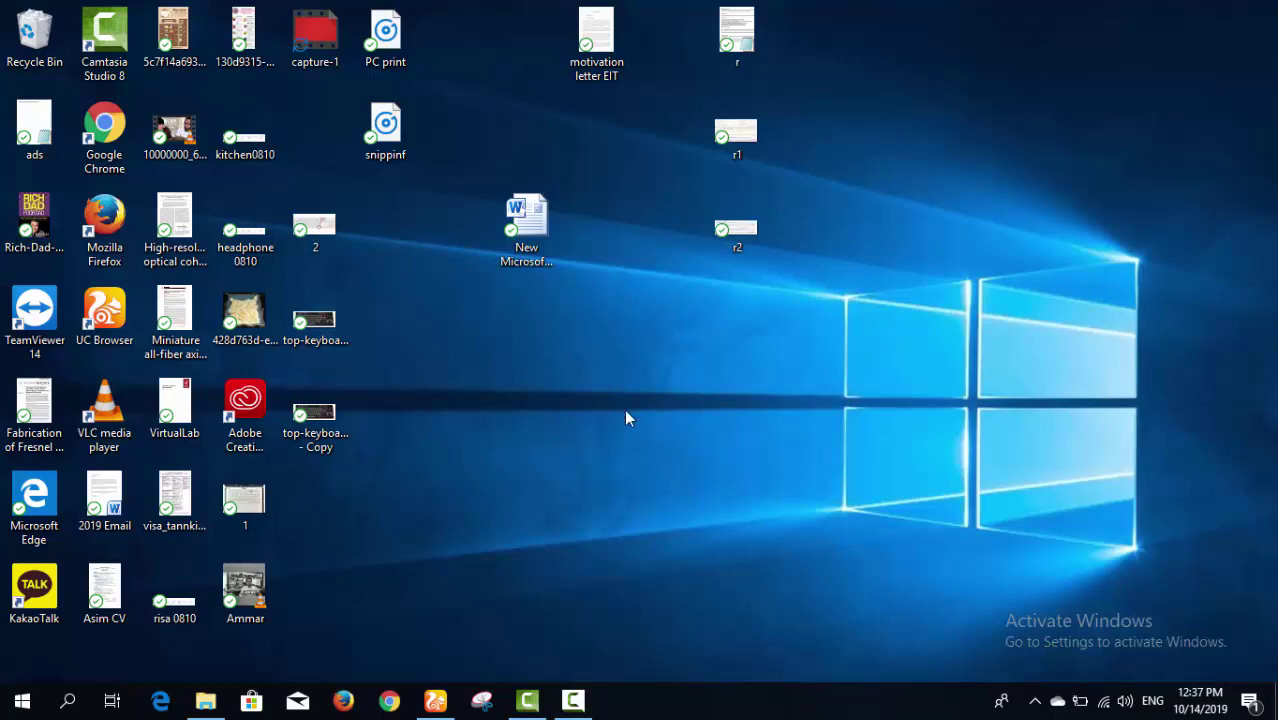
Launch Snipping Tool from the Start menu by searching 'SNII'
{"action": "left_click", "coordinate": [22, 701]}
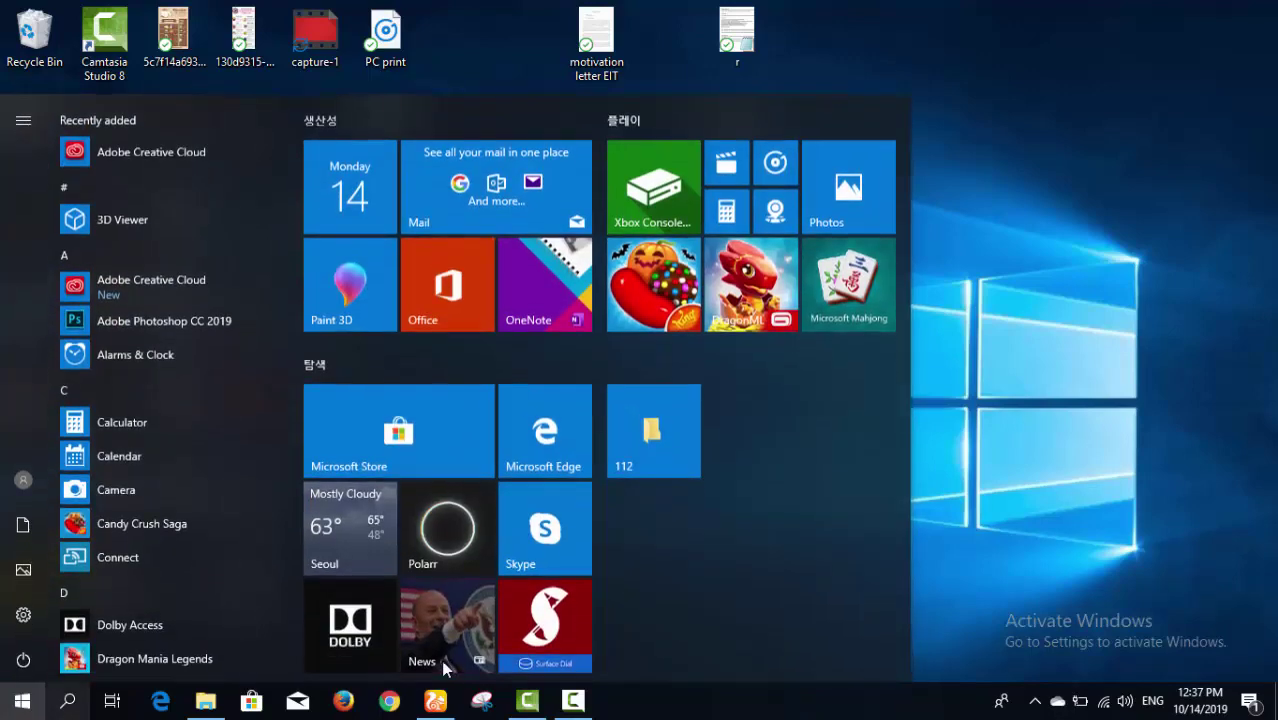
{"action": "left_click", "coordinate": [80, 705]}
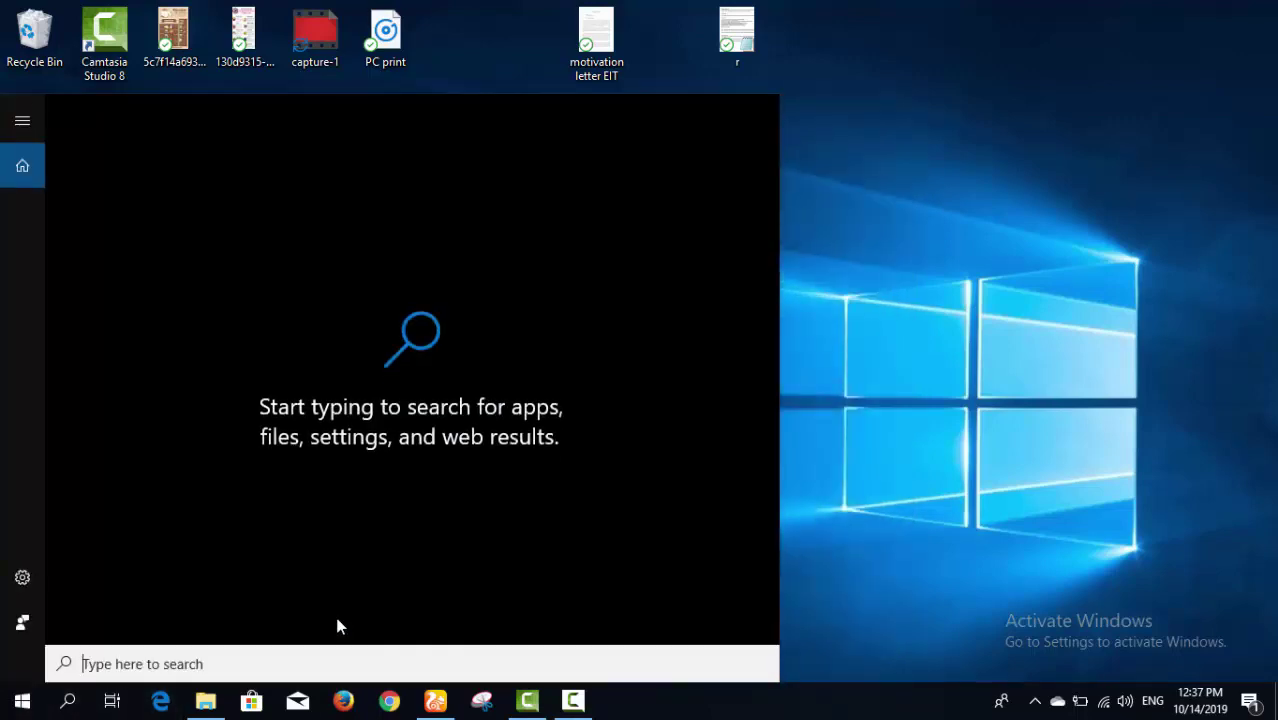
{"action": "type", "text": "SNII"}
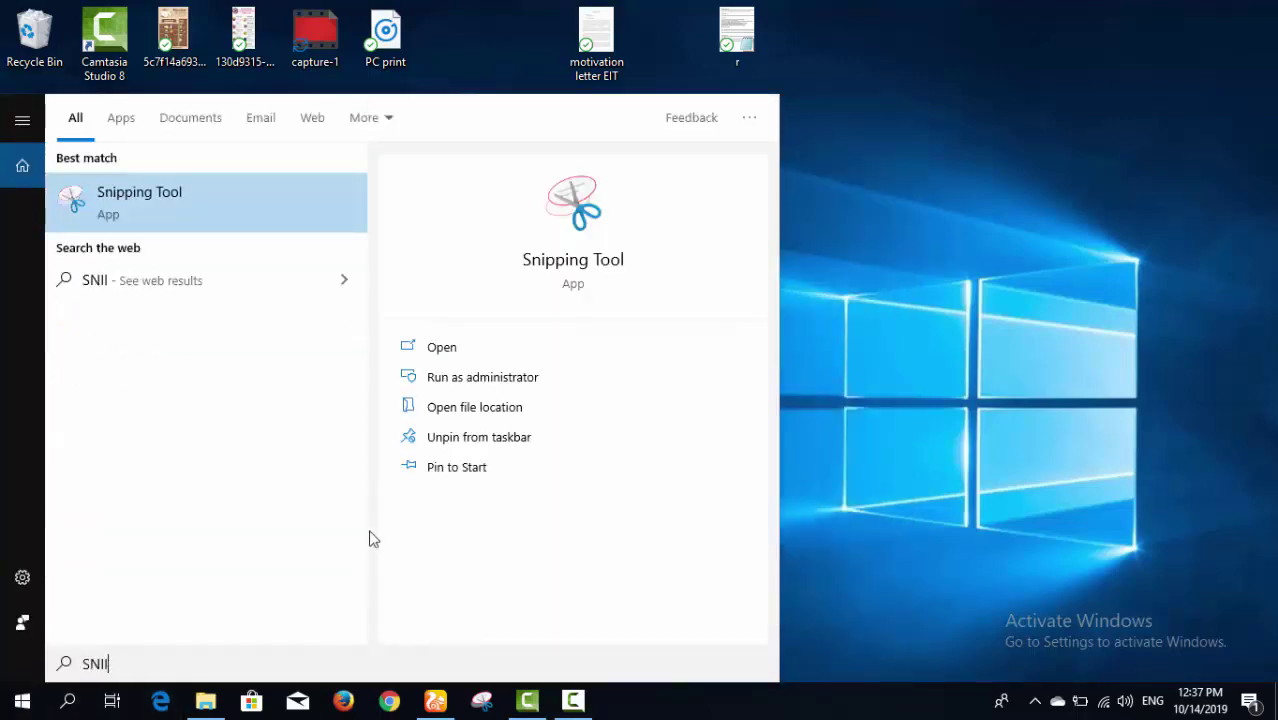
{"action": "left_click", "coordinate": [205, 215]}
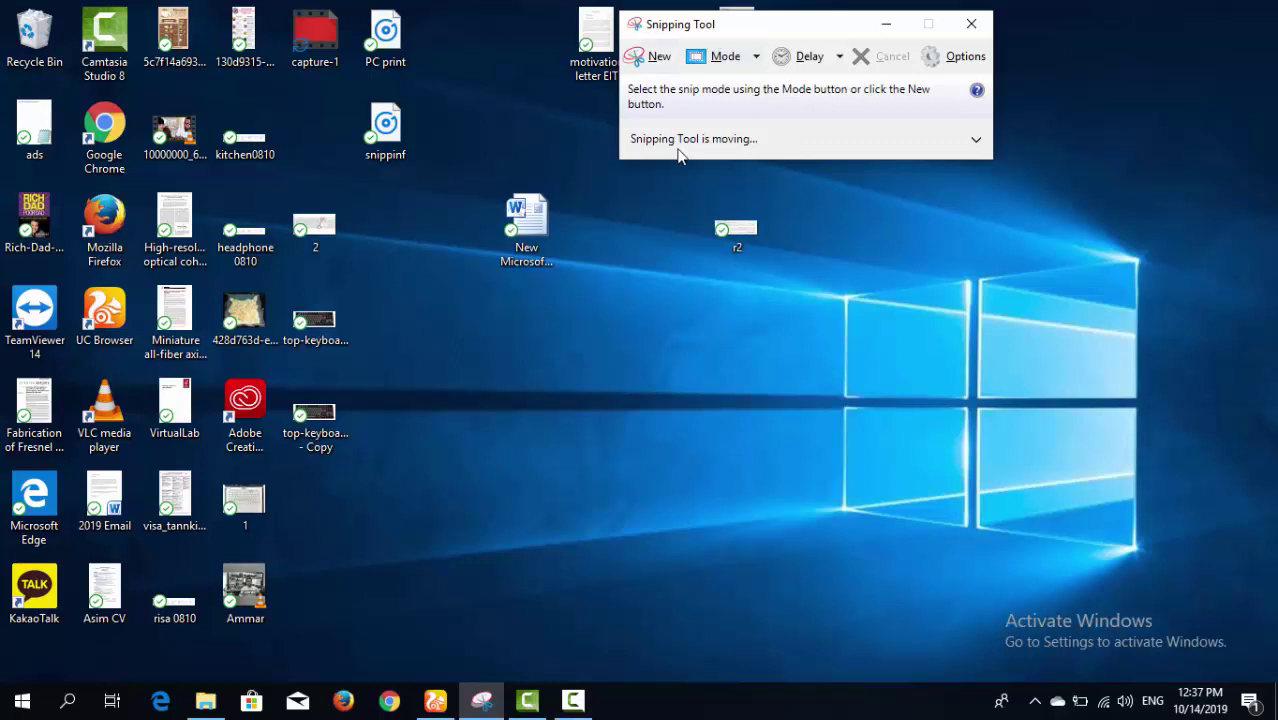
Open the snip Mode dropdown to pick a snip type
{"action": "left_click", "coordinate": [755, 60]}
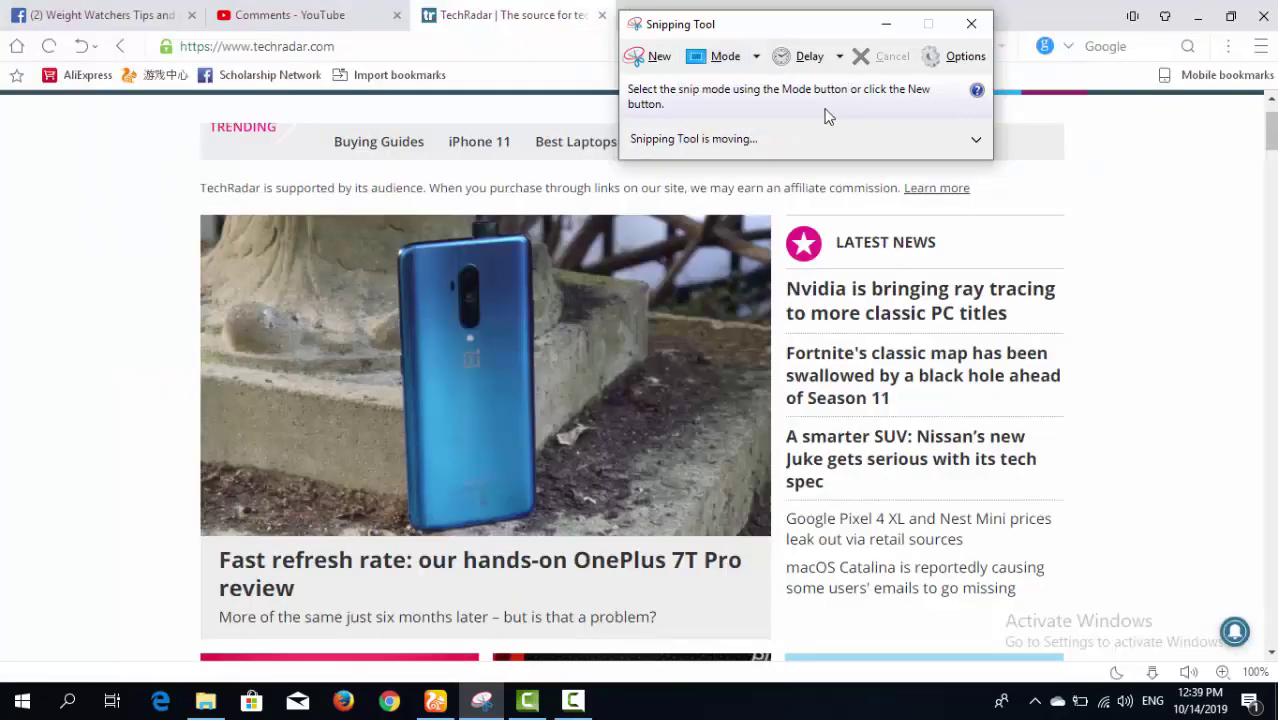
{"action": "left_click", "coordinate": [758, 60]}
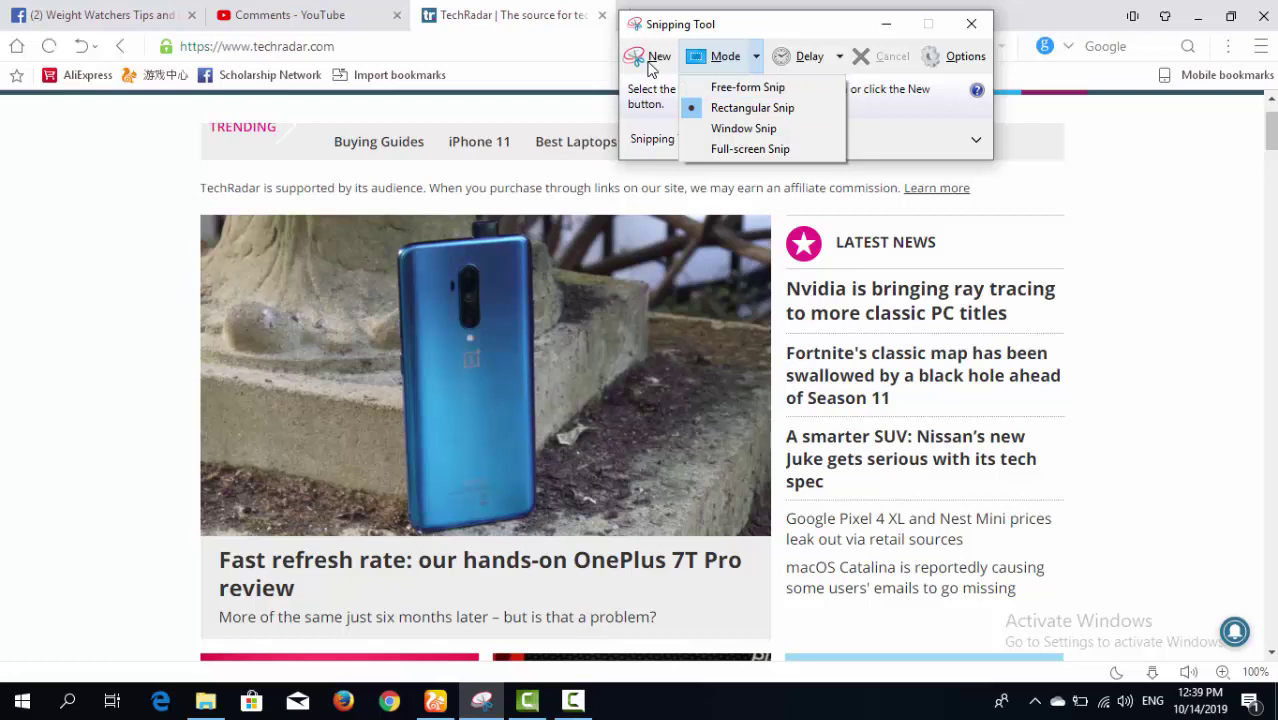
{"action": "left_click", "coordinate": [648, 66]}
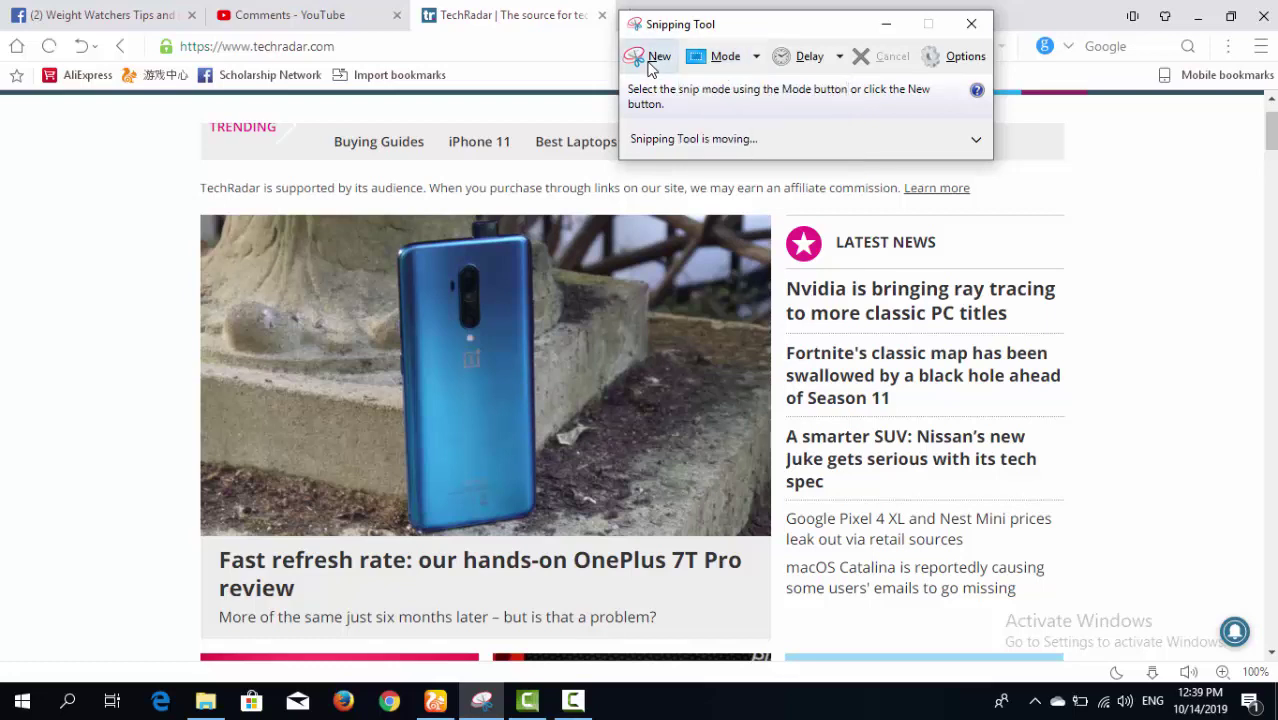
{"action": "left_click", "coordinate": [655, 62]}
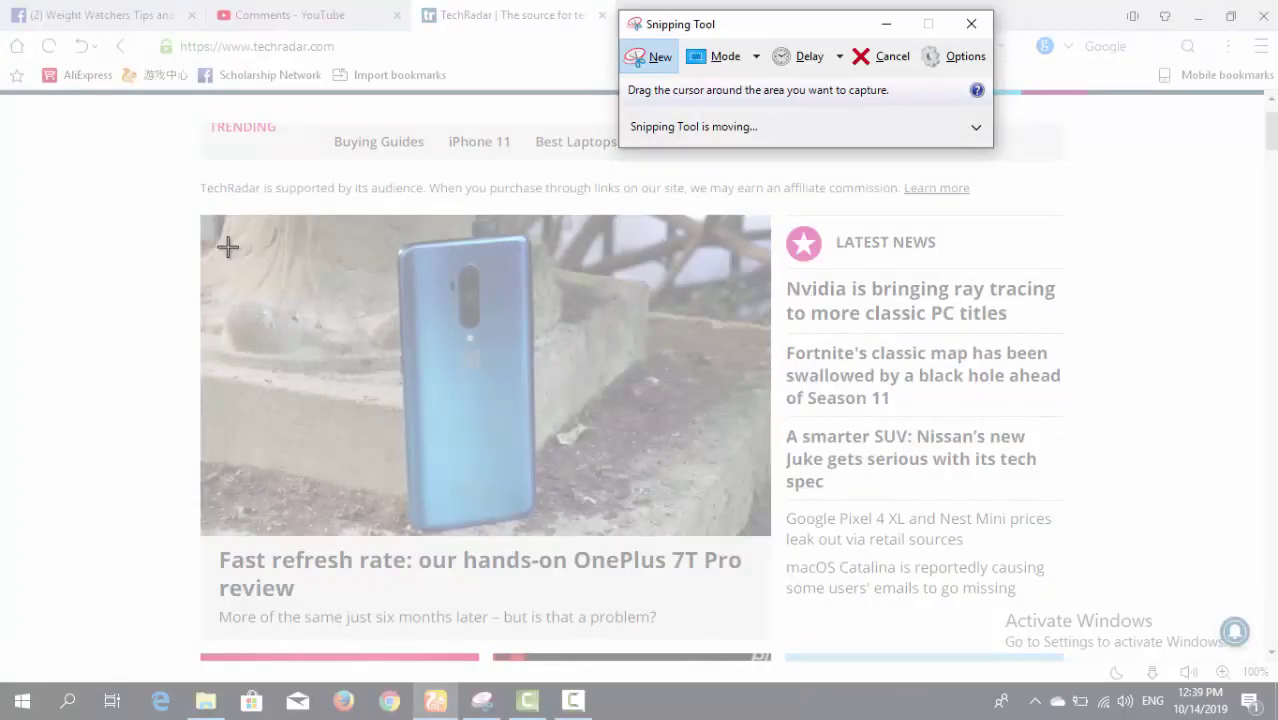
{"action": "left_click_drag", "start_coordinate": [200, 213], "coordinate": [772, 535]}
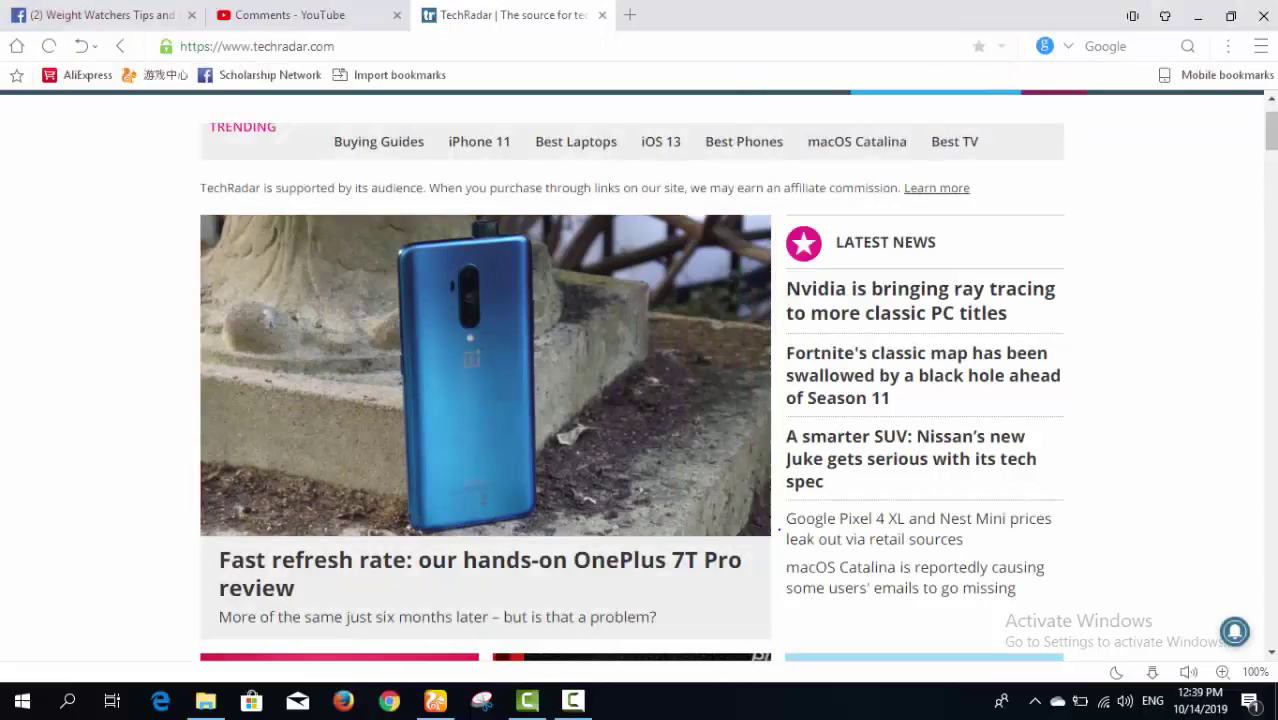
{"action": "left_click", "coordinate": [860, 52]}
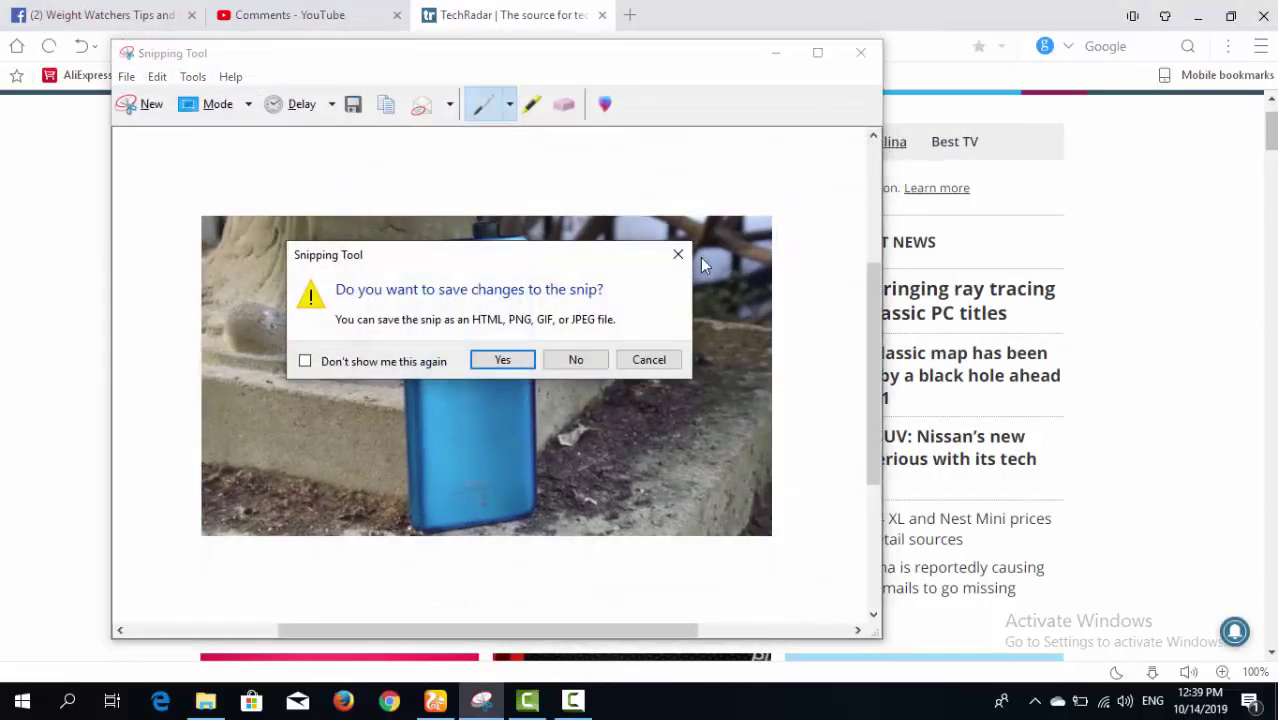
{"action": "left_click", "coordinate": [577, 359]}
{"action": "left_click", "coordinate": [481, 700]}
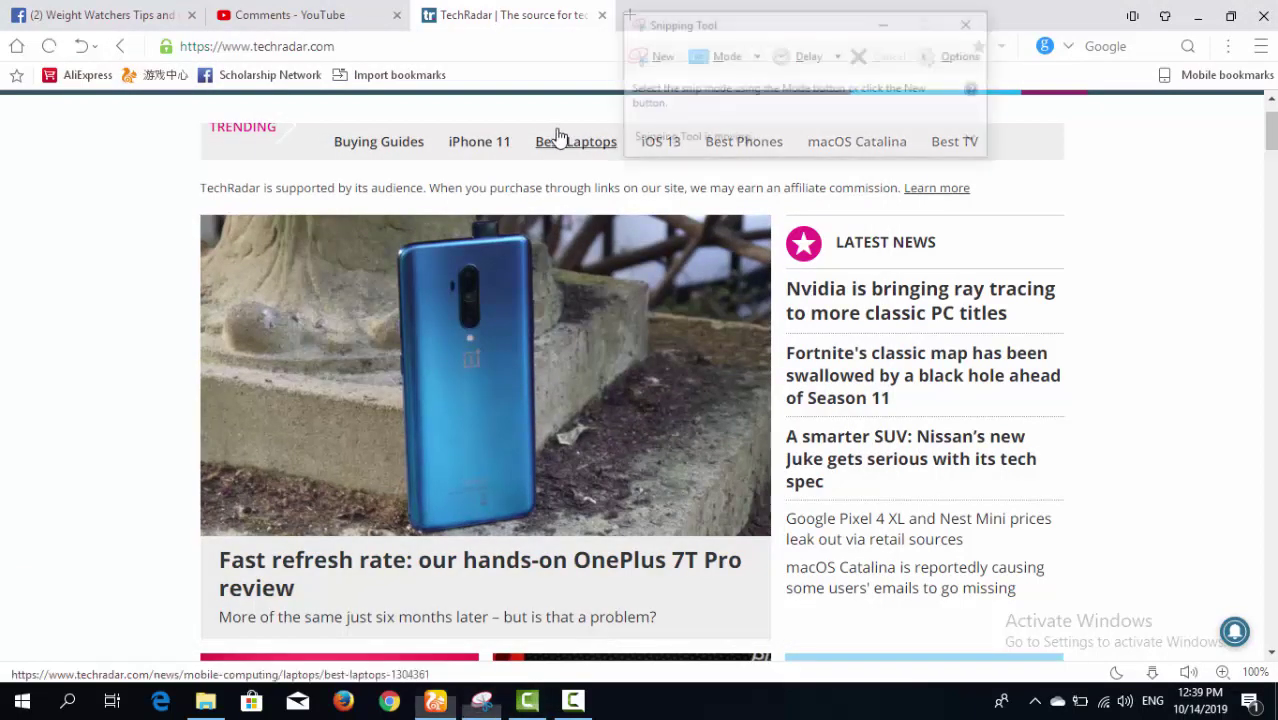
{"action": "left_click", "coordinate": [645, 56]}
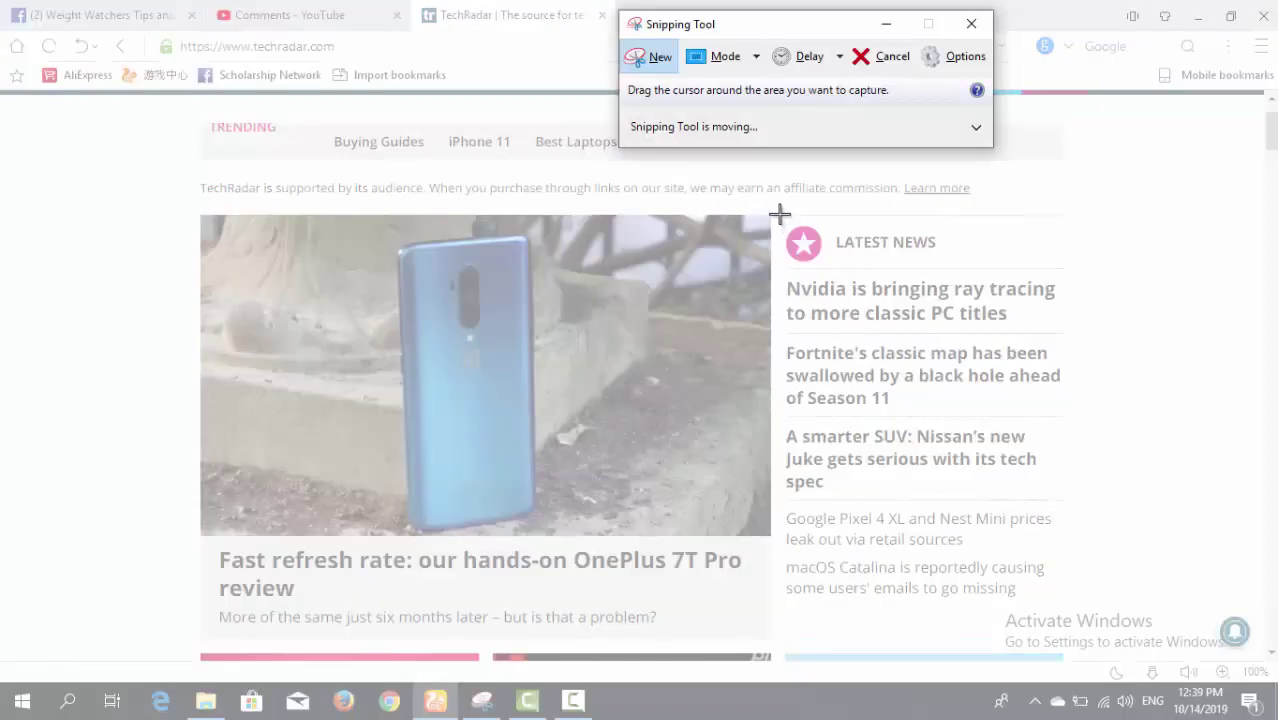
{"action": "left_click_drag", "start_coordinate": [779, 214], "coordinate": [1138, 572]}
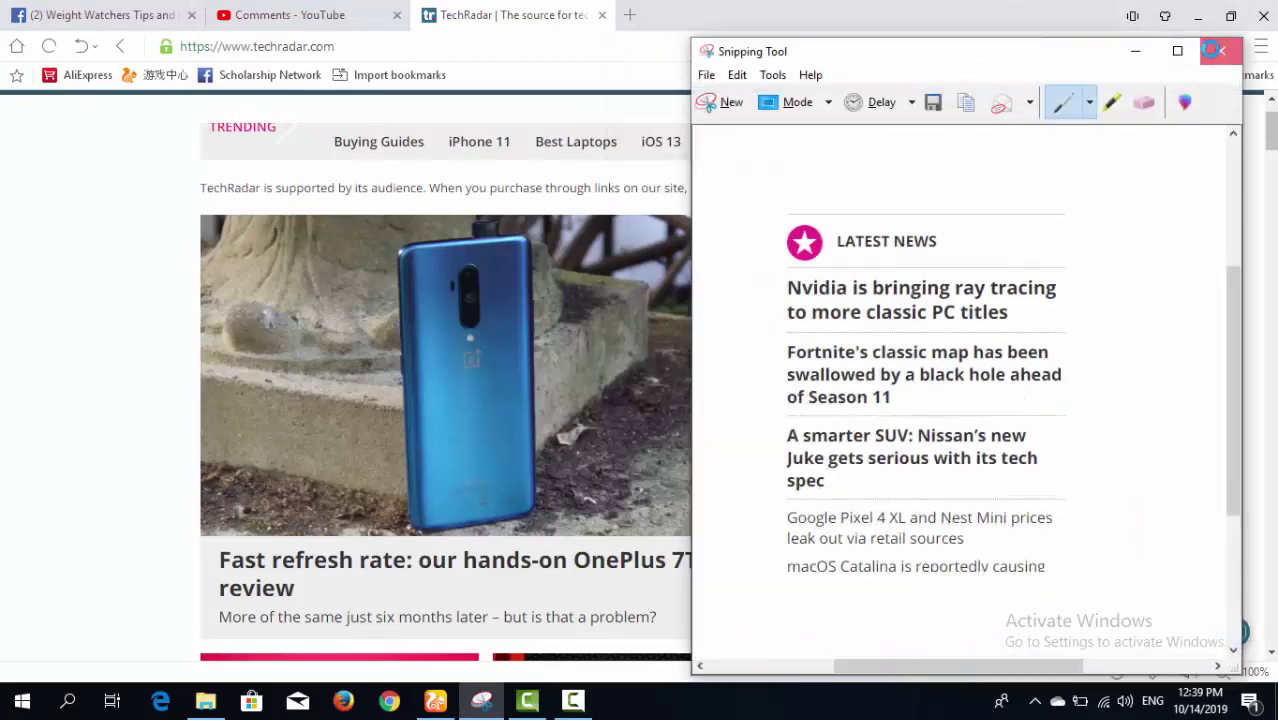
{"action": "left_click", "coordinate": [1220, 51]}
{"action": "left_click", "coordinate": [1015, 378]}
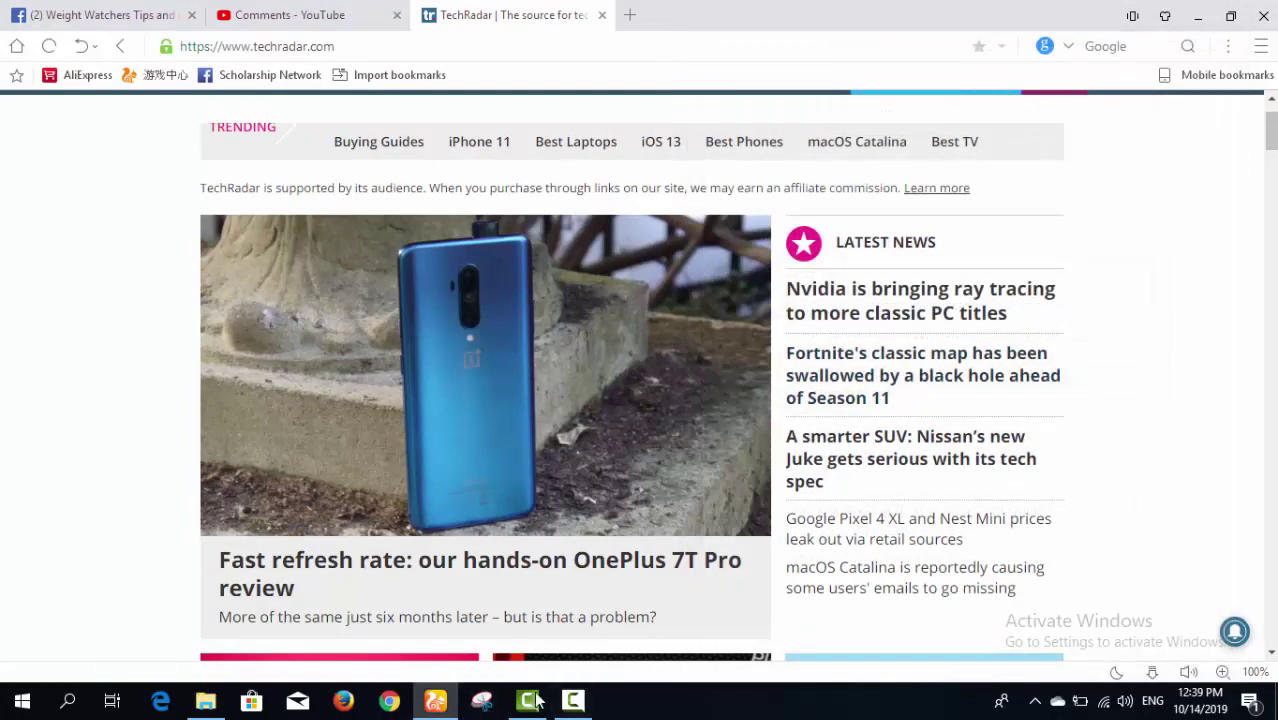
{"action": "left_click", "coordinate": [483, 700]}
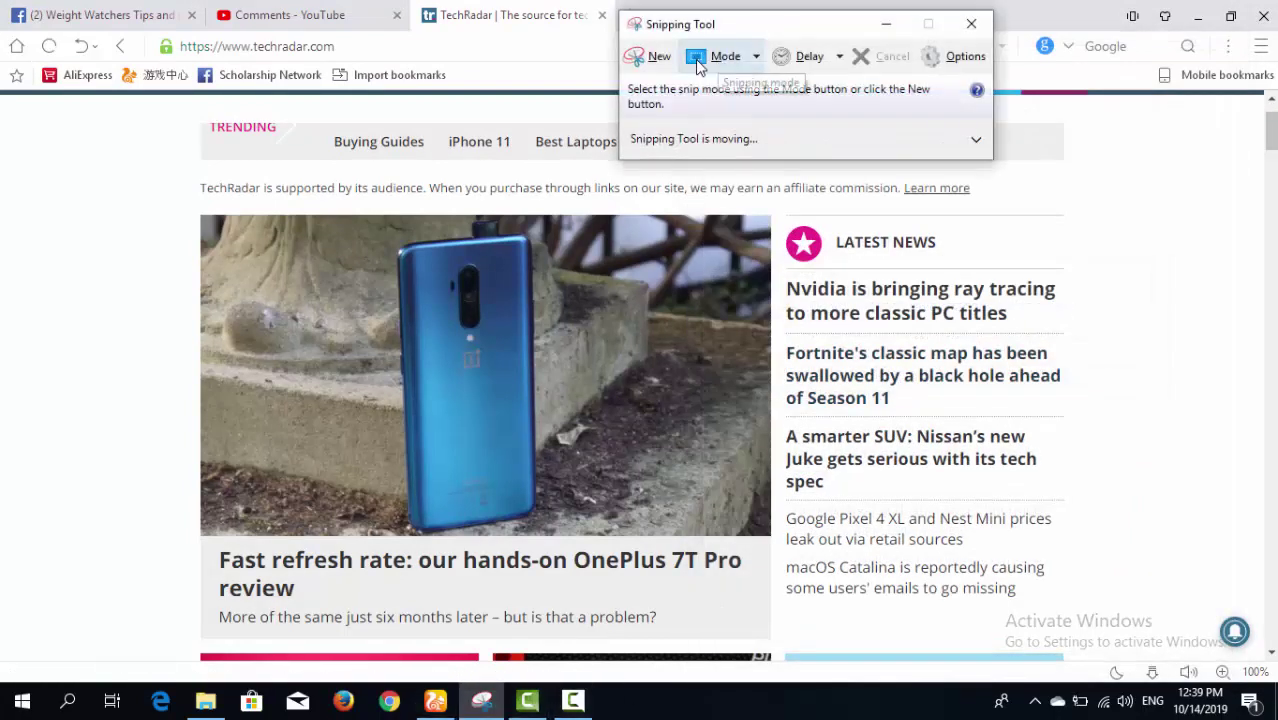
Switch to Free-form Snip and trace an outline around the phone
{"action": "left_click", "coordinate": [755, 58]}
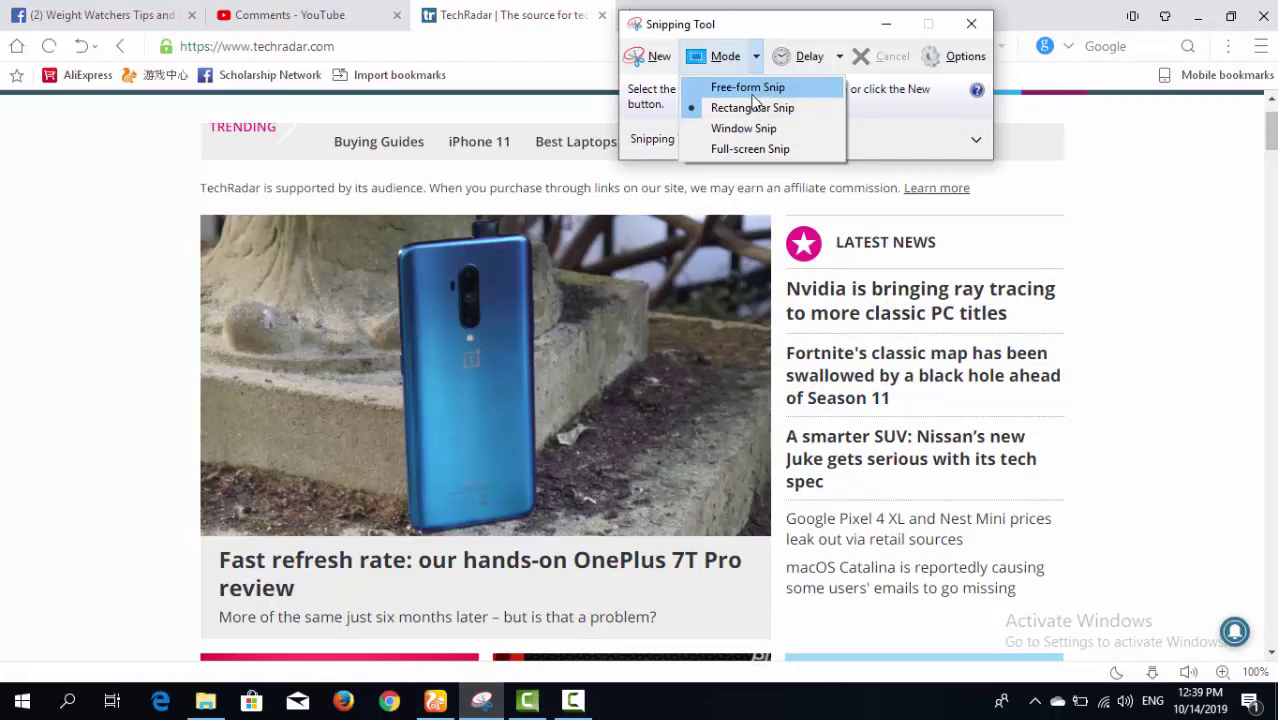
{"action": "left_click", "coordinate": [752, 95]}
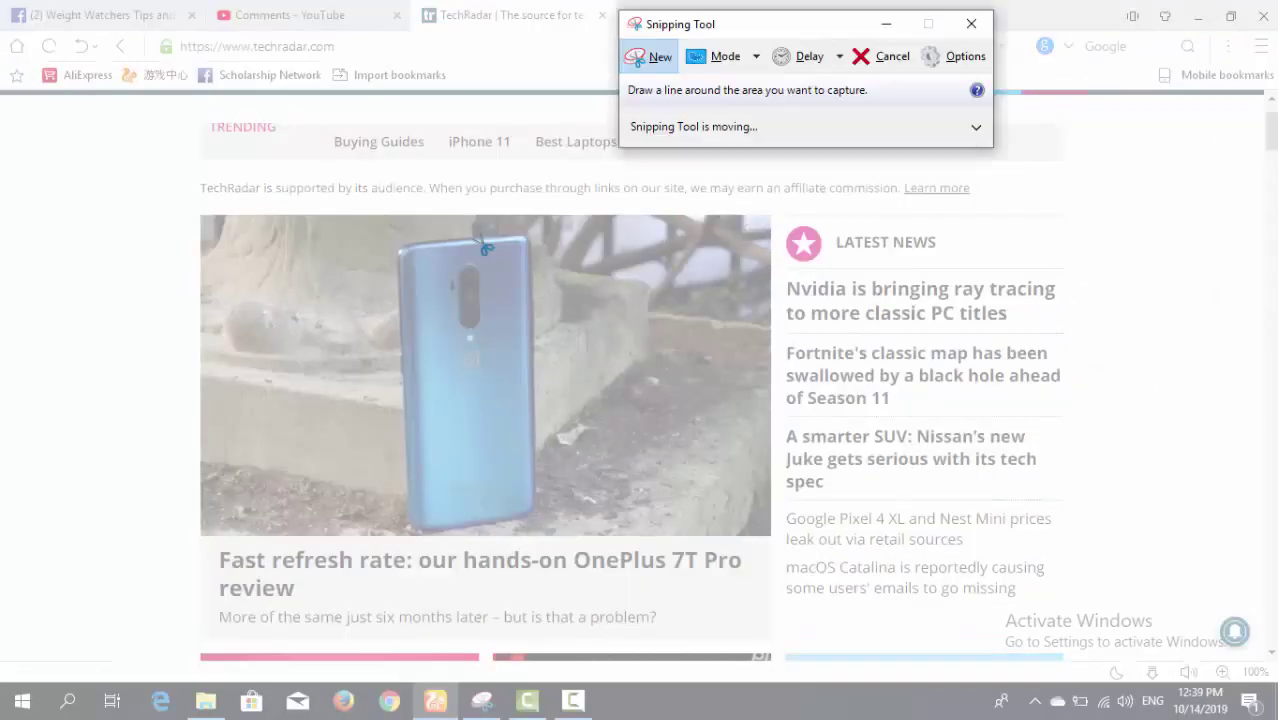
{"action": "mouse_move", "coordinate": [527, 232]}
{"action": "left_mouse_down"}
{"action": "mouse_move", "coordinate": [386, 258]}
{"action": "mouse_move", "coordinate": [418, 526]}
{"action": "mouse_move", "coordinate": [508, 522]}
{"action": "mouse_move", "coordinate": [548, 348]}
{"action": "mouse_move", "coordinate": [524, 226]}
{"action": "mouse_move", "coordinate": [484, 236]}
{"action": "mouse_move", "coordinate": [512, 248]}
{"action": "left_mouse_up"}
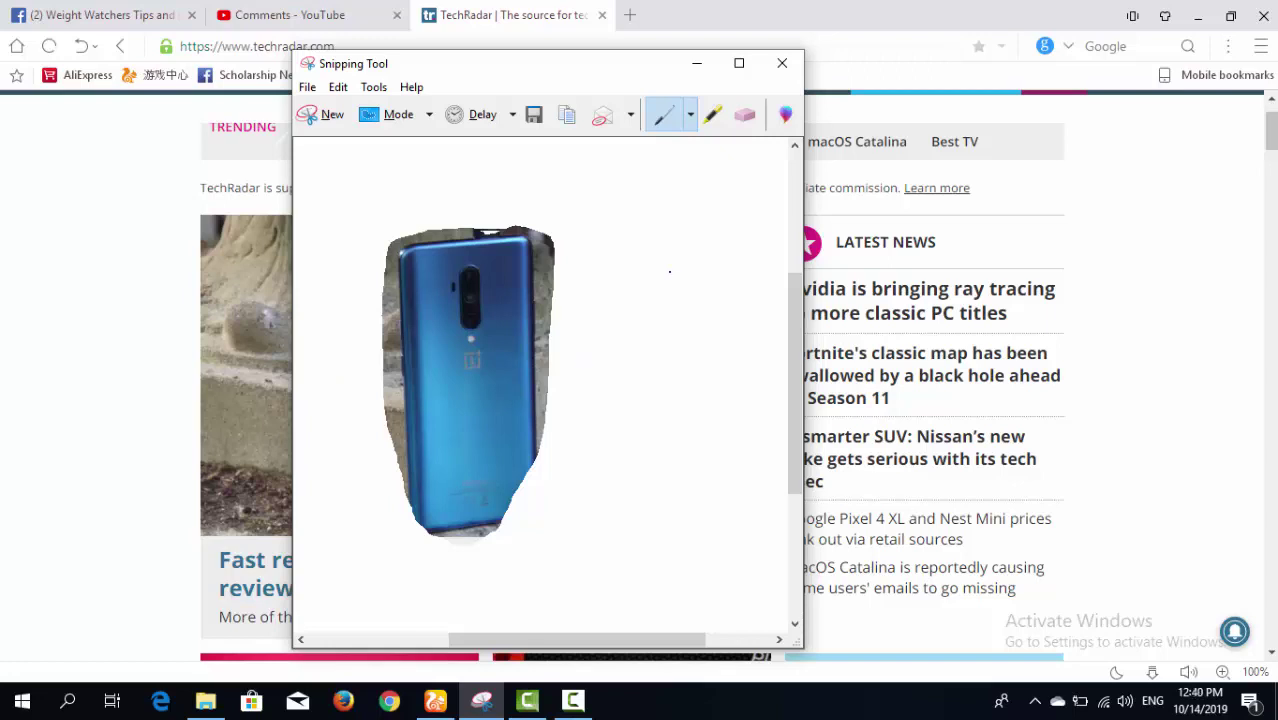
Discard the free-form snip unsaved and reopen the snip Mode list
{"action": "left_click", "coordinate": [782, 63]}
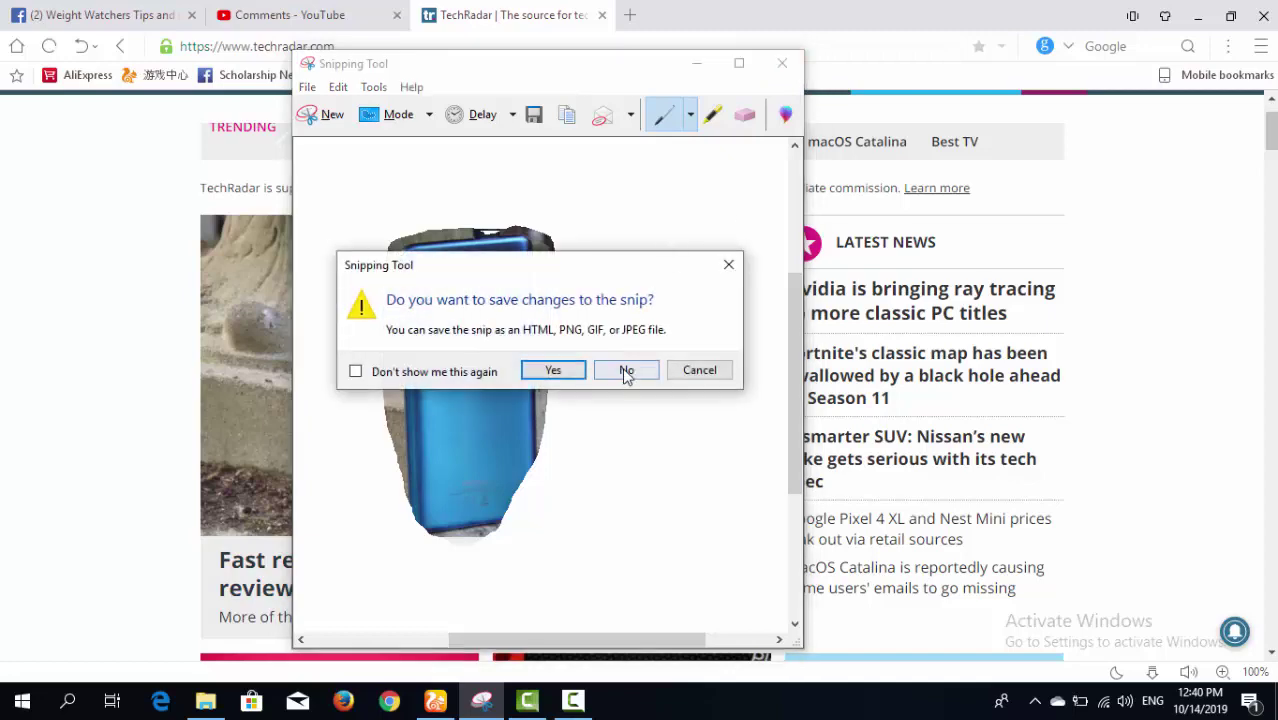
{"action": "left_click", "coordinate": [626, 370]}
{"action": "left_click", "coordinate": [484, 700]}
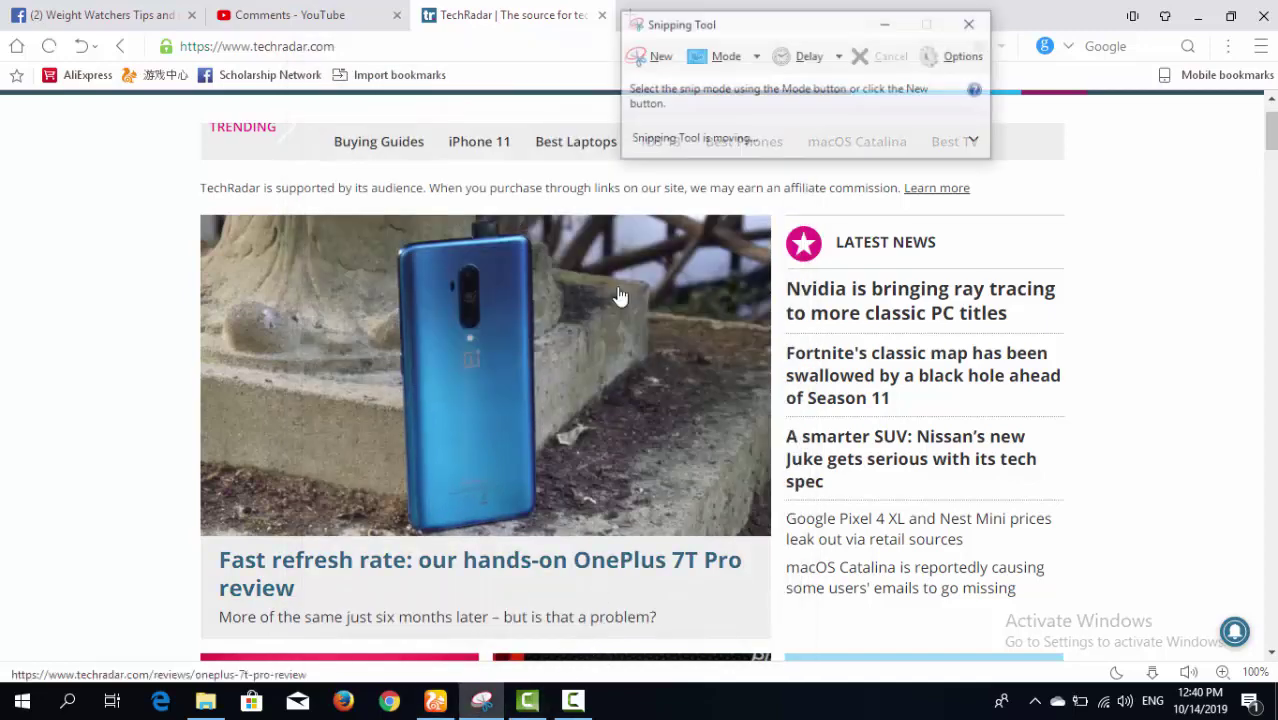
{"action": "left_click", "coordinate": [722, 57]}
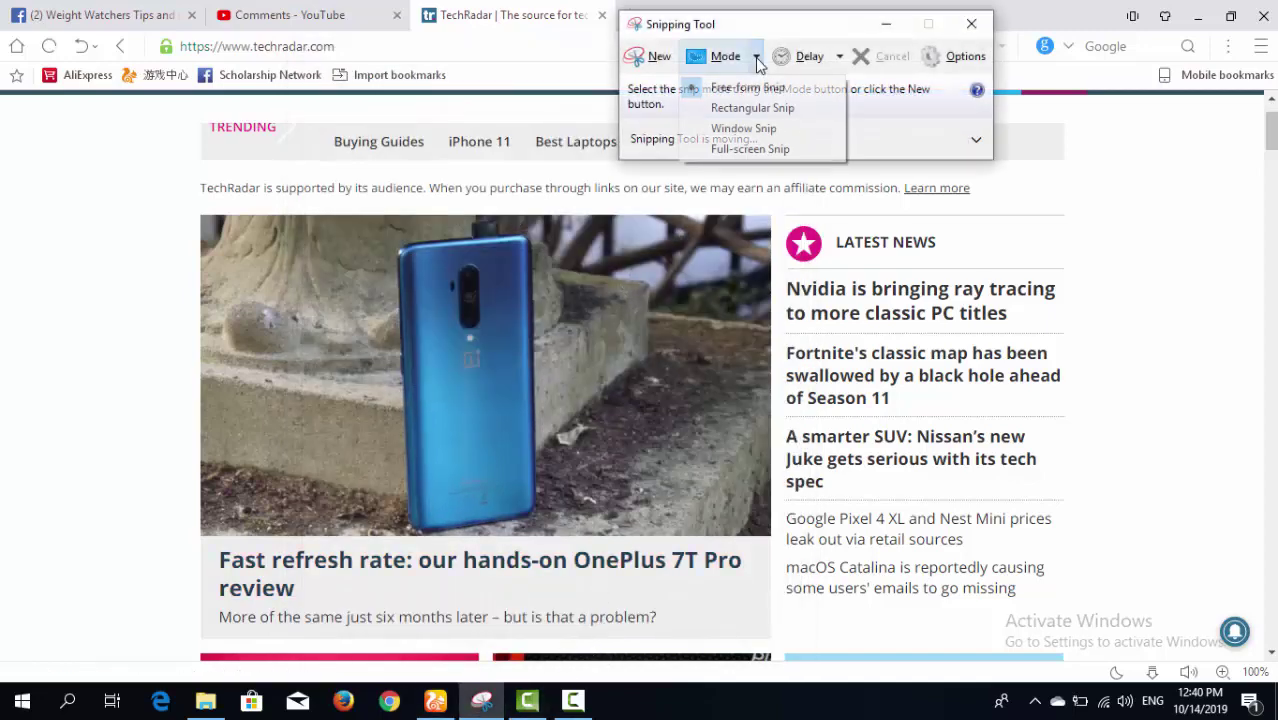
Capture a Window Snip of the TechRadar browser, discard it unsaved, and reopen the Mode list
{"action": "left_click", "coordinate": [769, 129]}
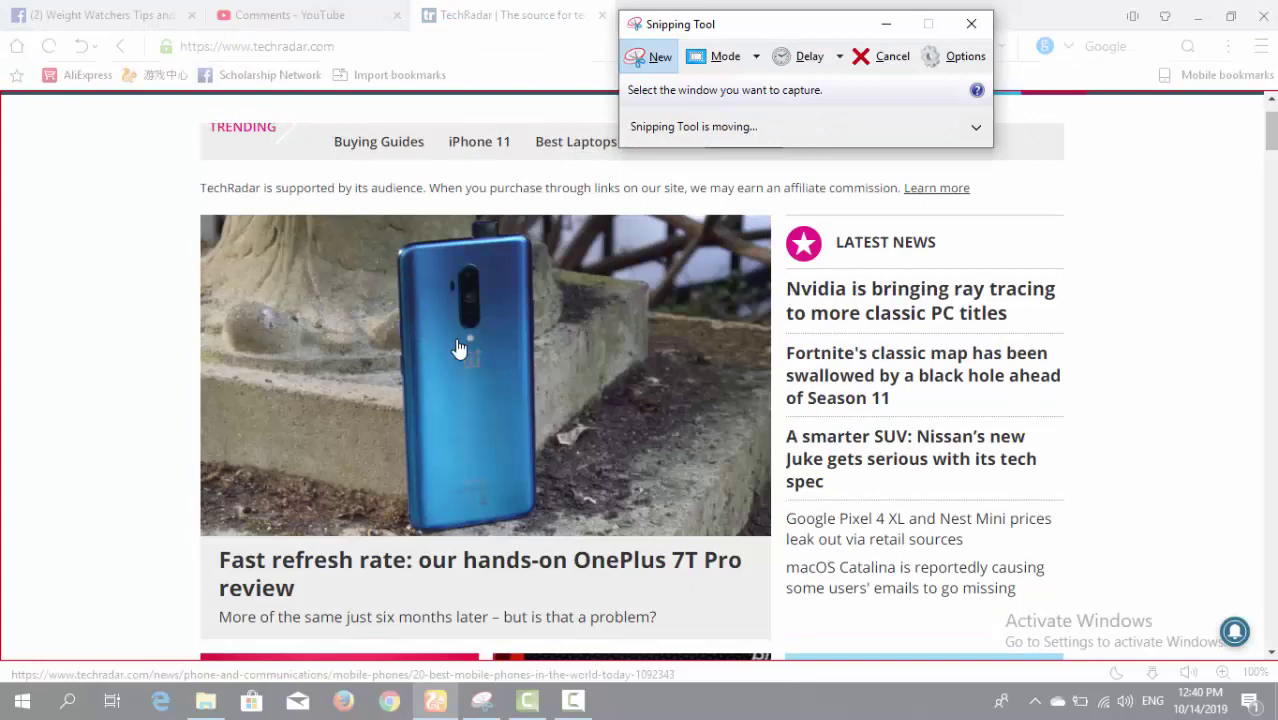
{"action": "left_click", "coordinate": [457, 348]}
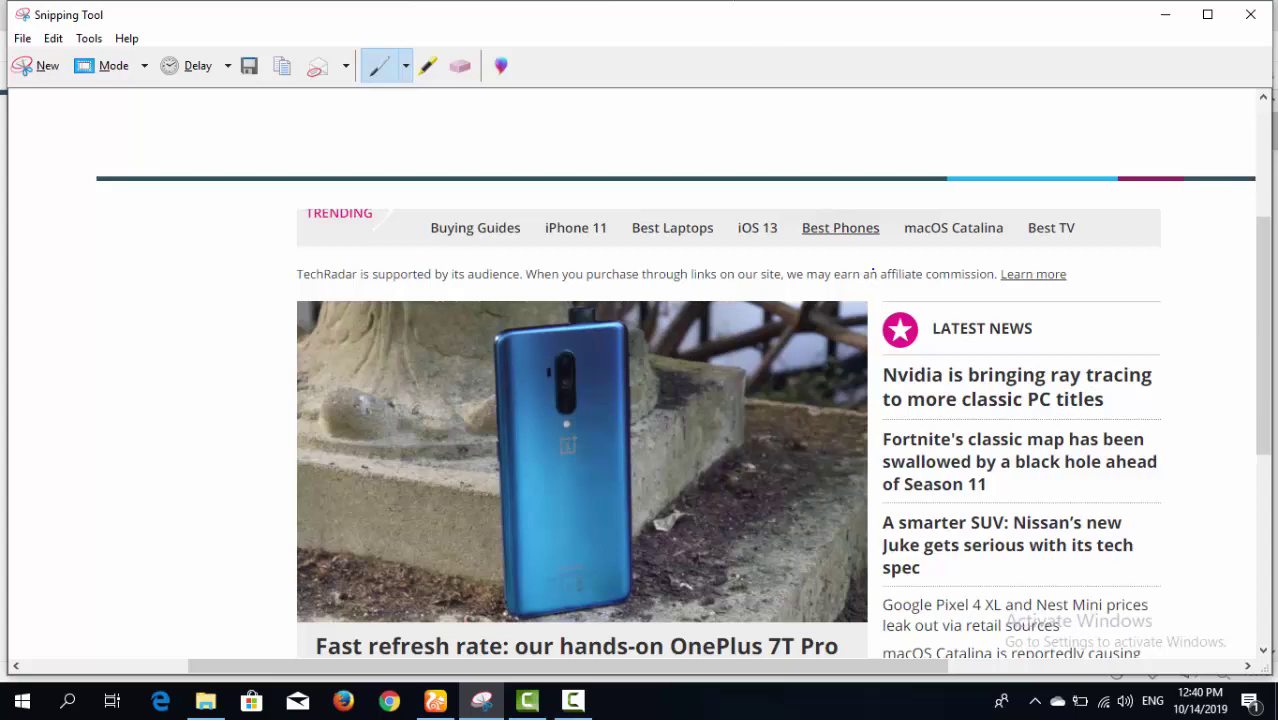
{"action": "left_click", "coordinate": [1250, 14]}
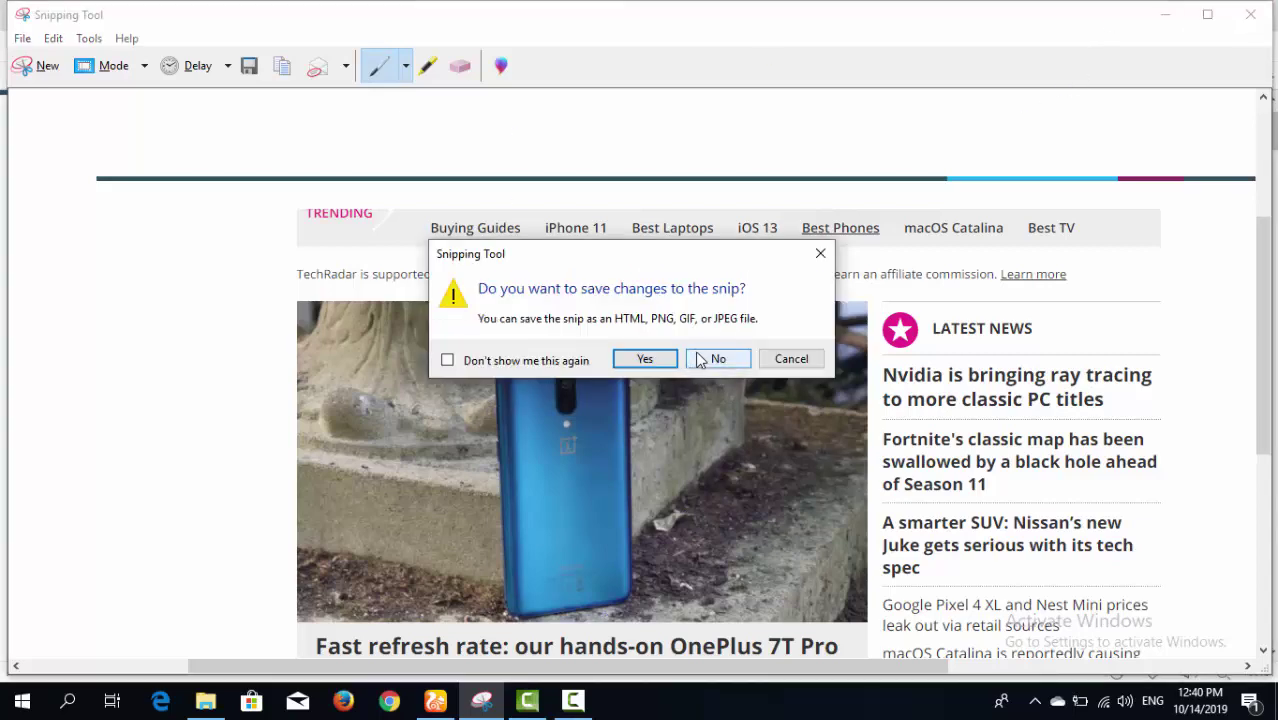
{"action": "left_click", "coordinate": [701, 360]}
{"action": "left_click", "coordinate": [481, 700]}
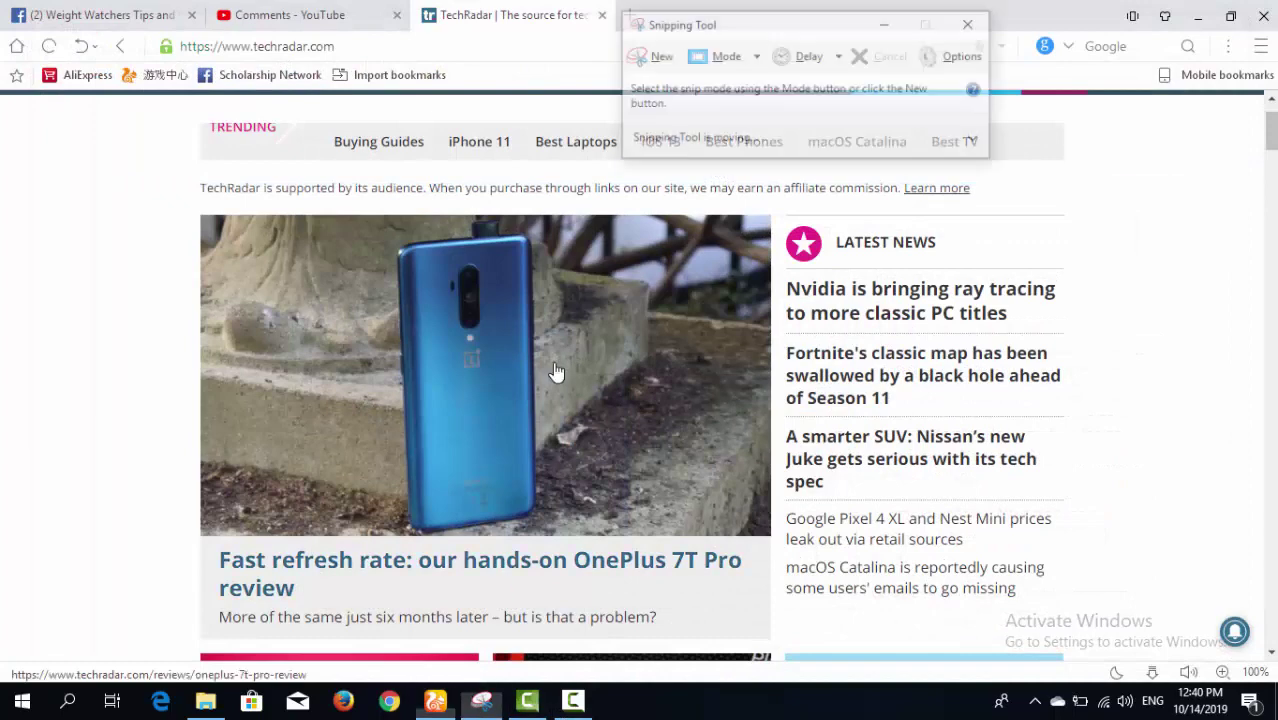
{"action": "left_click", "coordinate": [756, 56]}
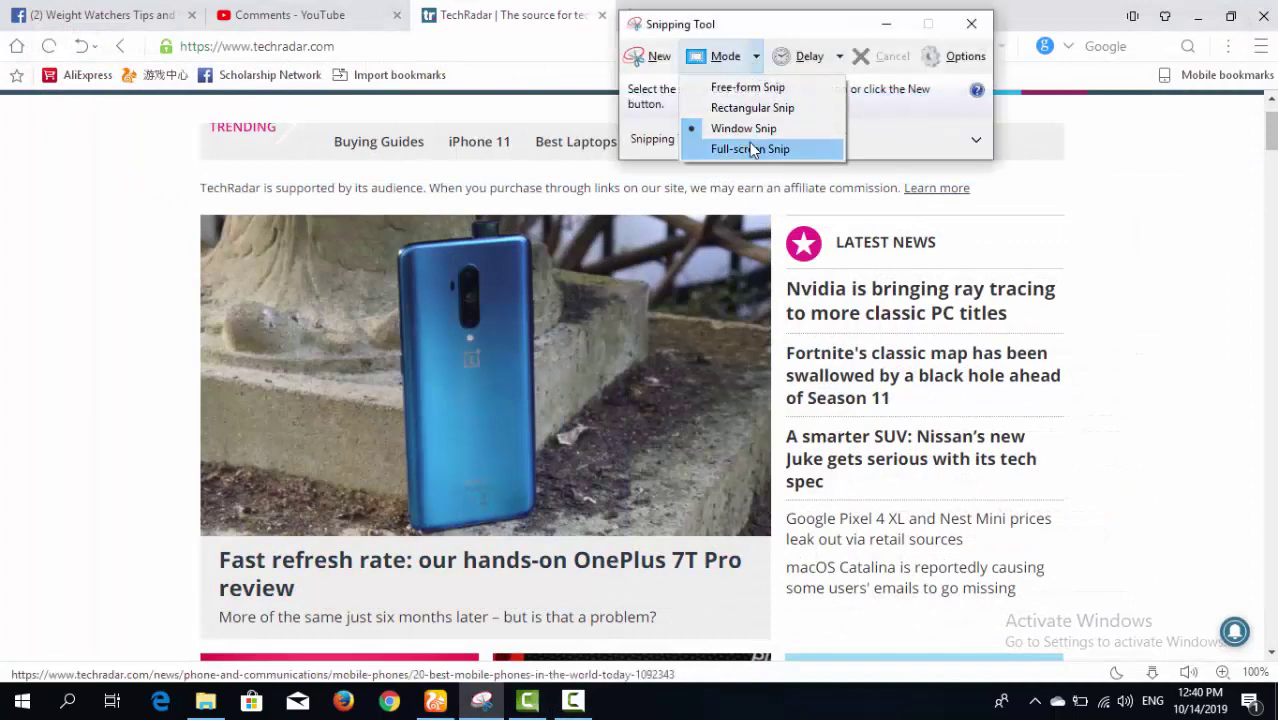
Take a Rectangular Snip covering the TechRadar page
{"action": "left_click", "coordinate": [648, 57]}
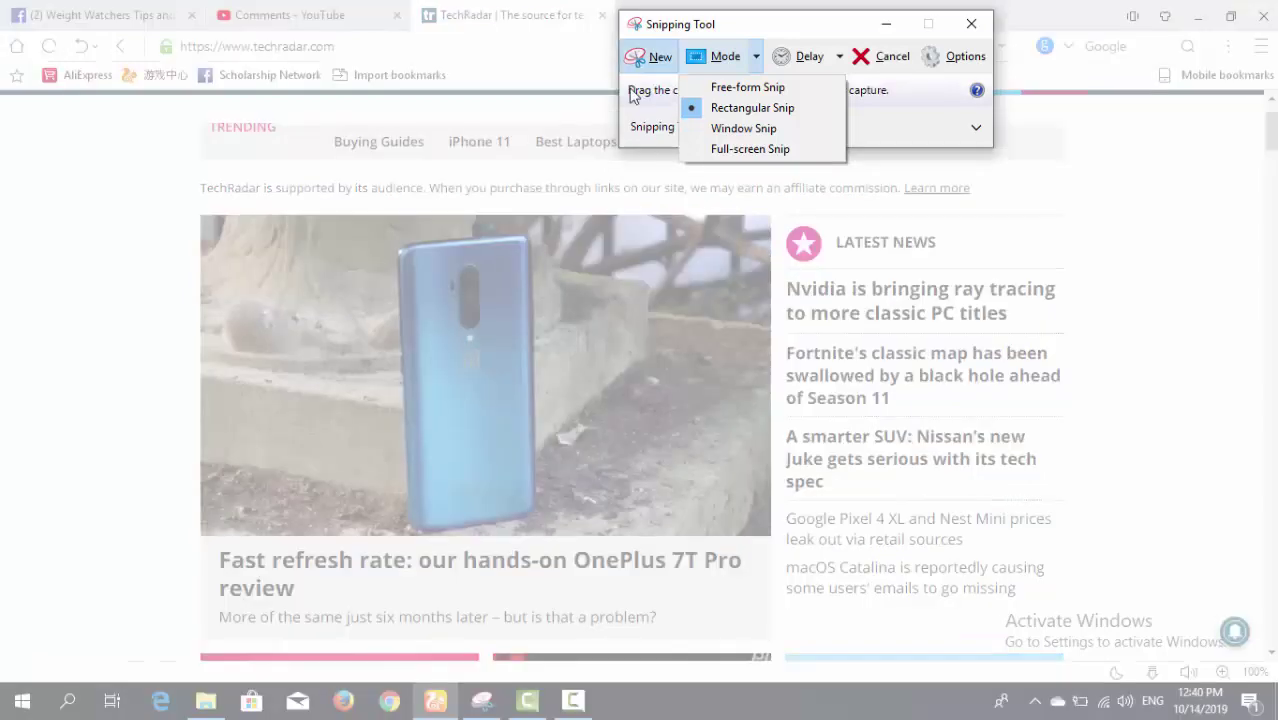
{"action": "key", "text": "Escape"}
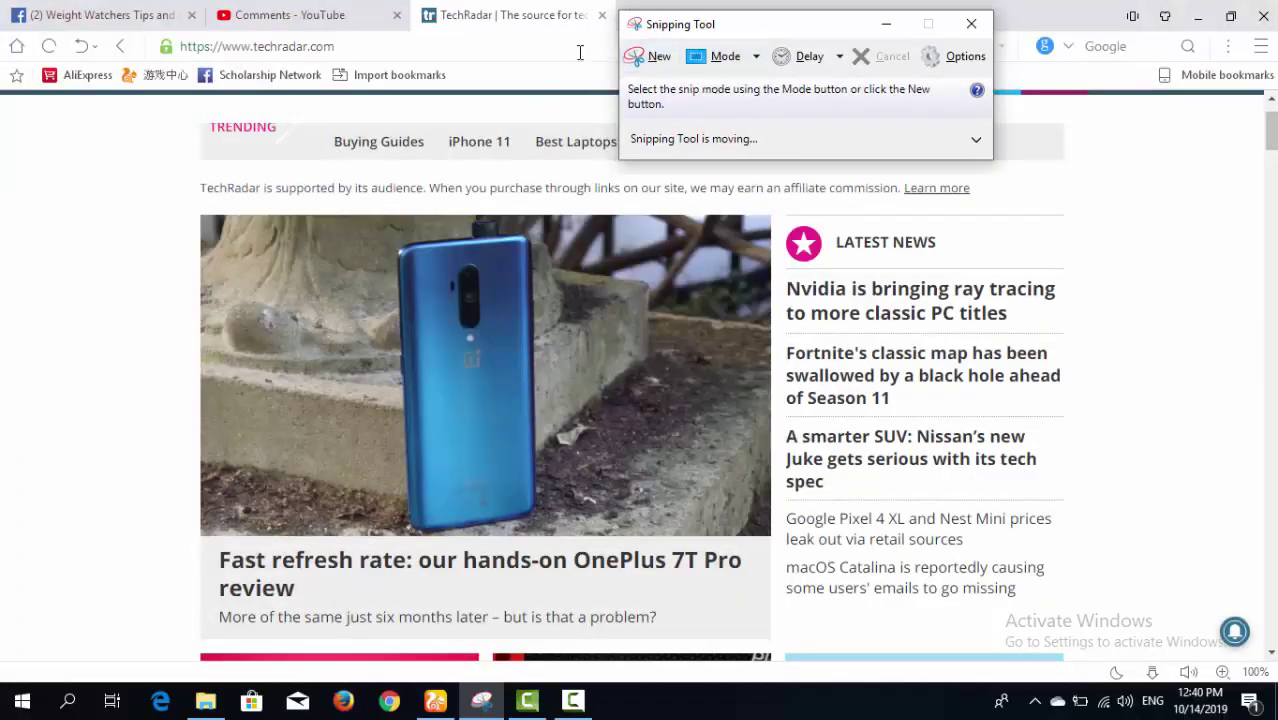
{"action": "left_click", "coordinate": [638, 58]}
{"action": "left_click_drag", "start_coordinate": [133, 154], "coordinate": [1137, 600]}
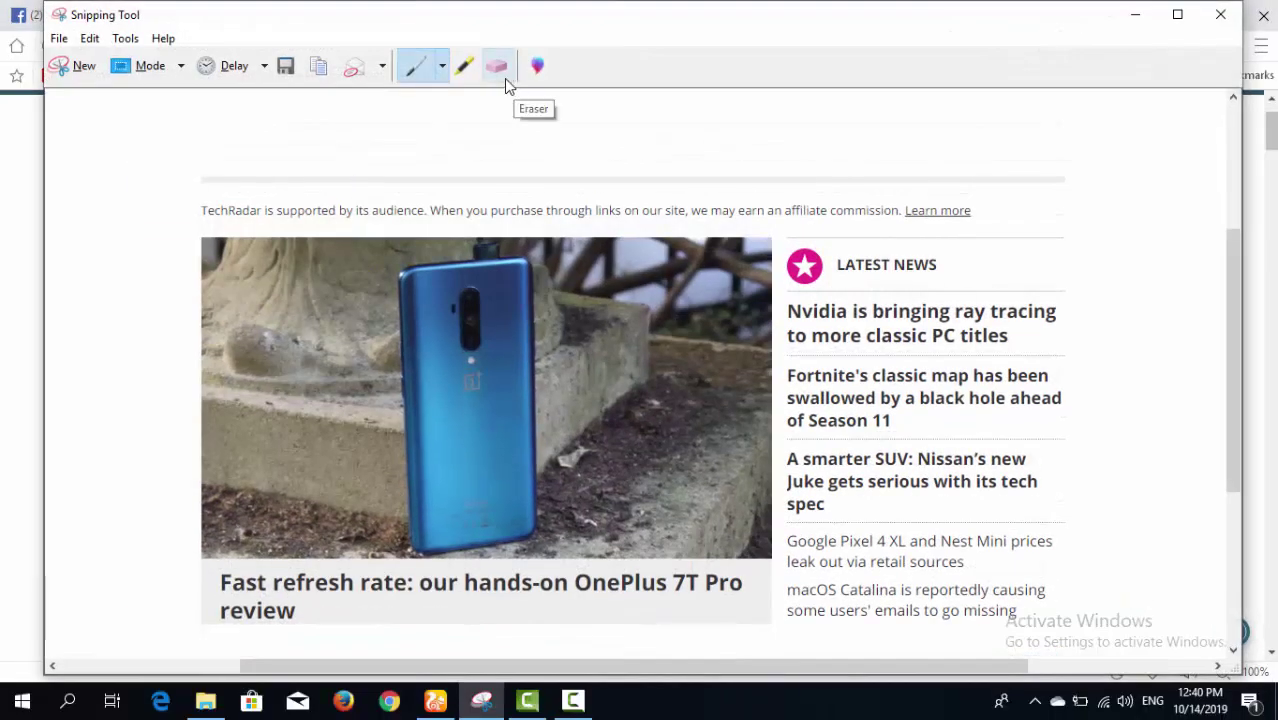
Loop blue pen ink around the phone, Nvidia and Fortnite headlines, then bring up Save As
{"action": "mouse_move", "coordinate": [454, 305]}
{"action": "left_mouse_down"}
{"action": "mouse_move", "coordinate": [410, 292]}
{"action": "mouse_move", "coordinate": [540, 400]}
{"action": "mouse_move", "coordinate": [695, 365]}
{"action": "mouse_move", "coordinate": [1034, 357]}
{"action": "left_mouse_up"}
{"action": "left_click_drag", "start_coordinate": [1074, 421], "coordinate": [680, 352]}
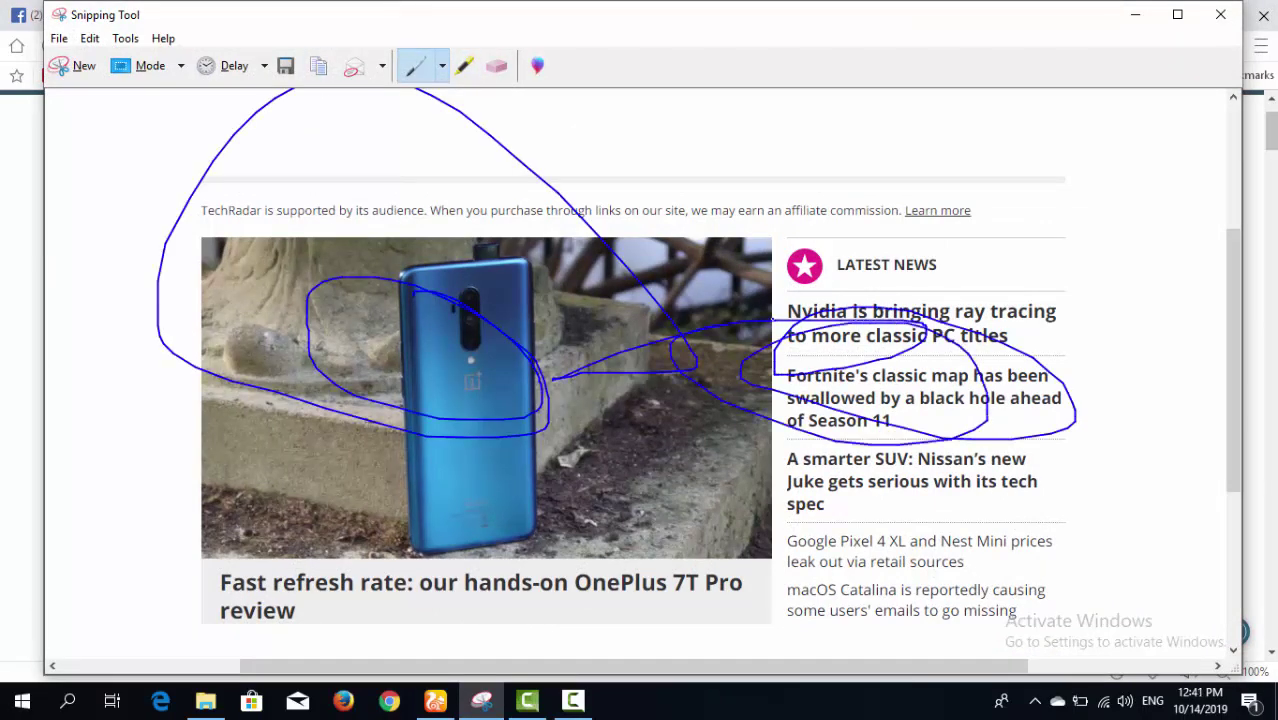
{"action": "left_click", "coordinate": [442, 66]}
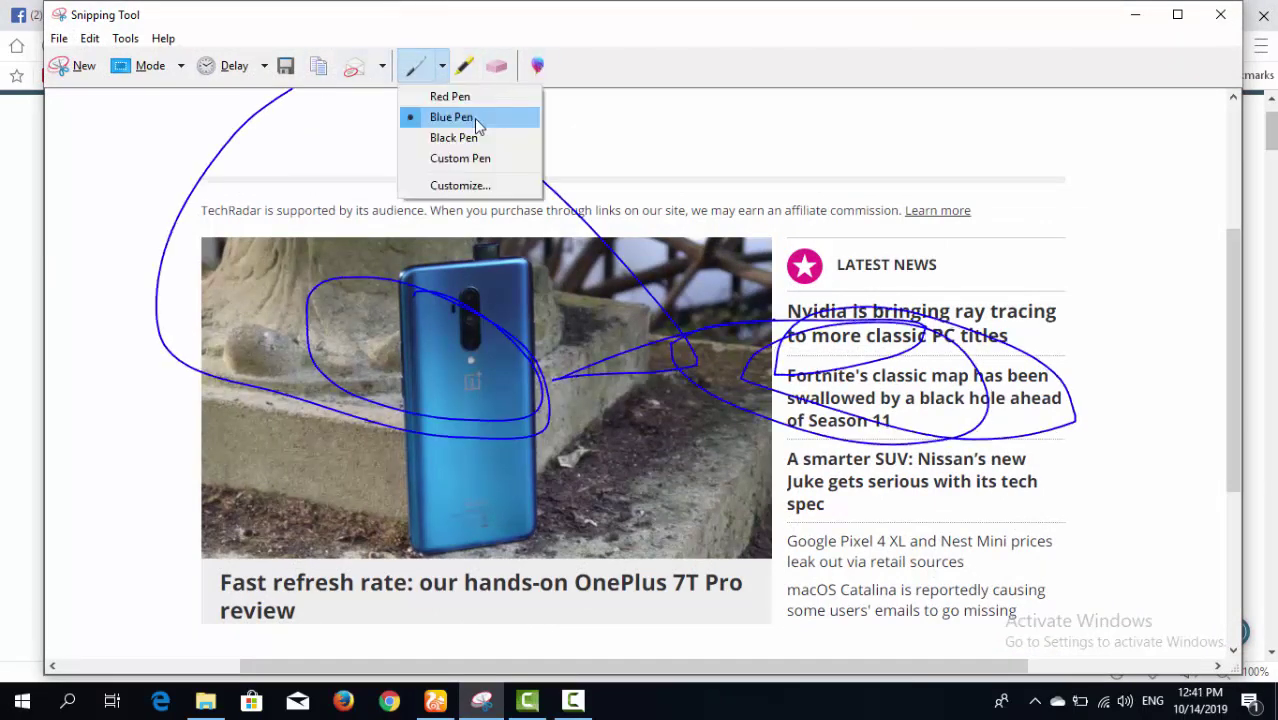
{"action": "left_click", "coordinate": [479, 164]}
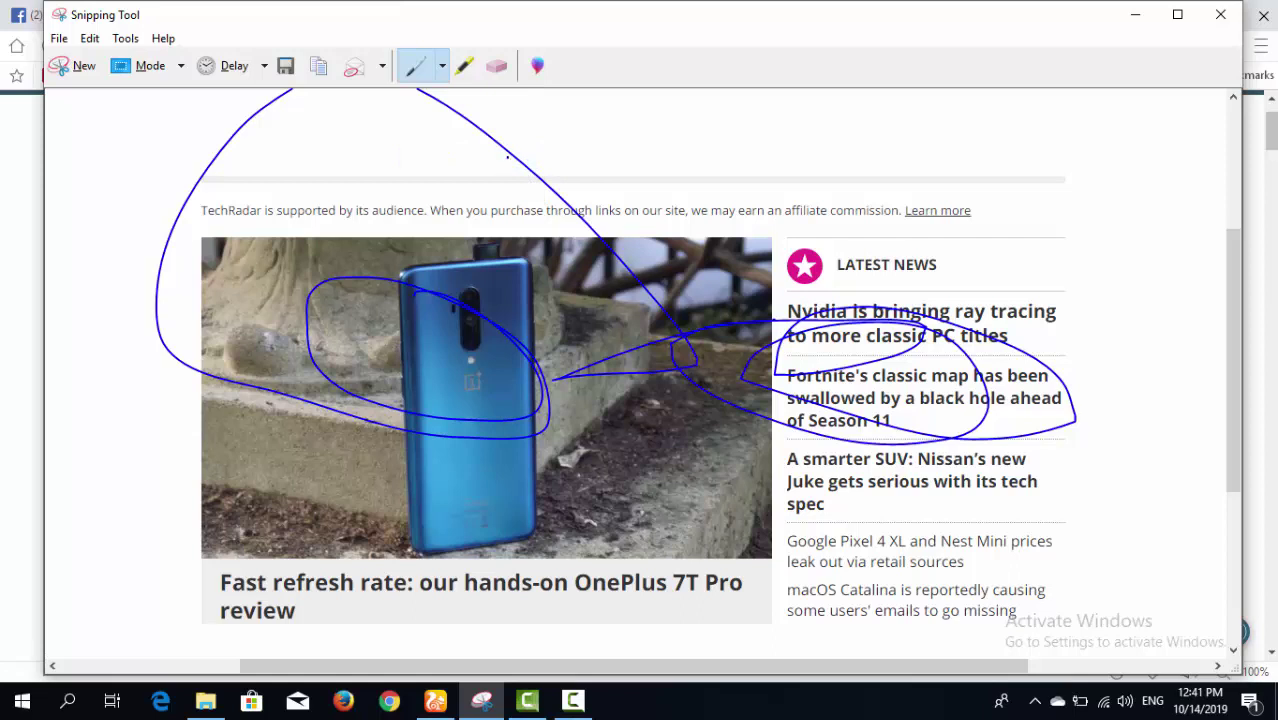
{"action": "left_click", "coordinate": [497, 66]}
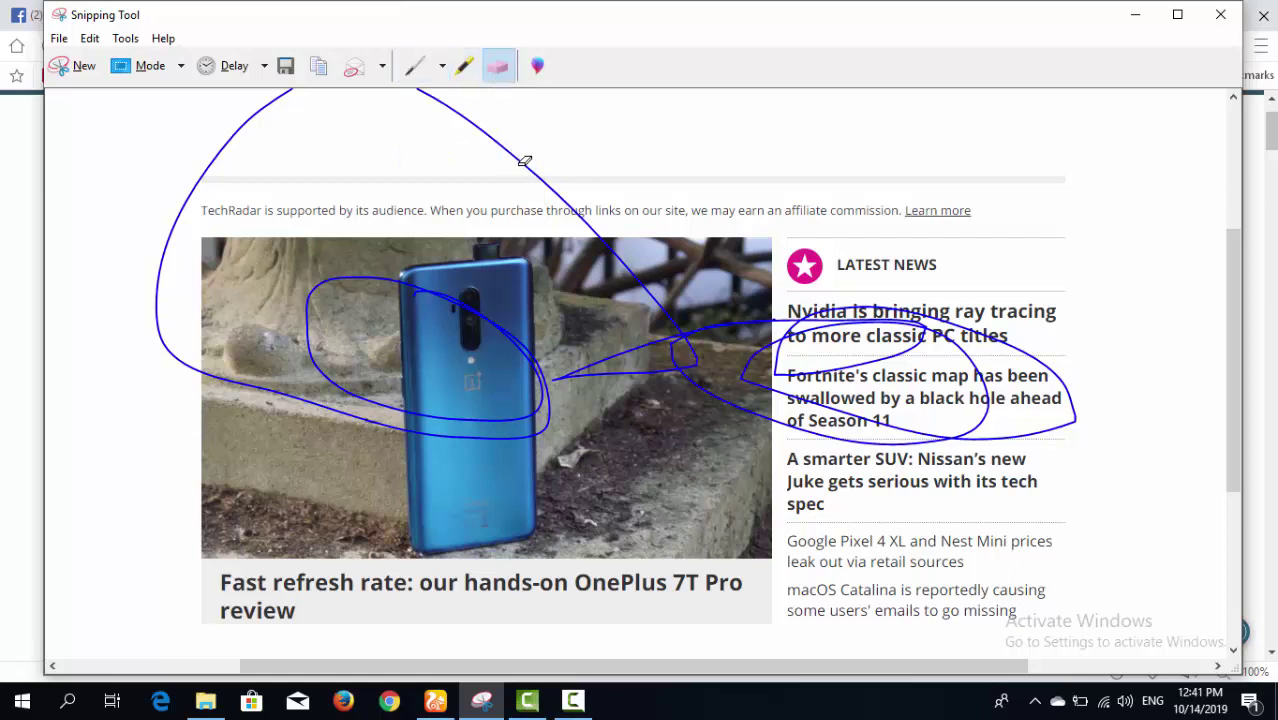
{"action": "left_click", "coordinate": [442, 66]}
{"action": "left_click", "coordinate": [385, 72]}
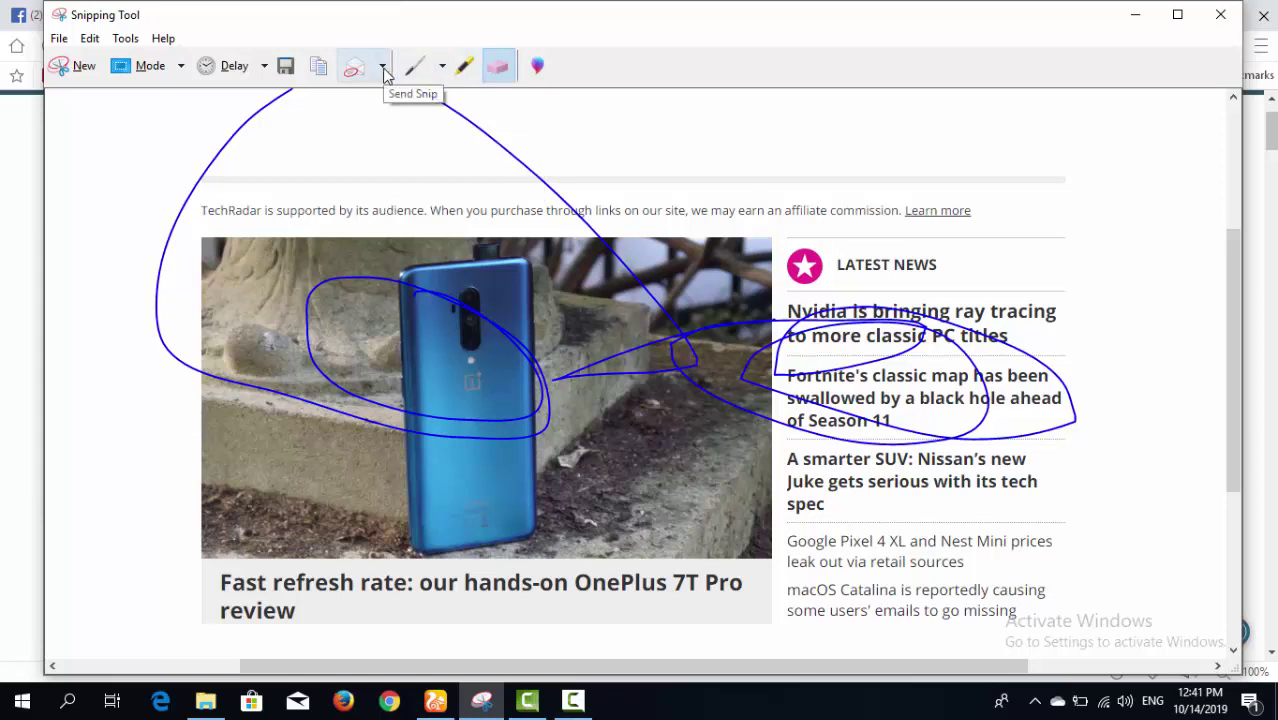
{"action": "left_click", "coordinate": [286, 66]}
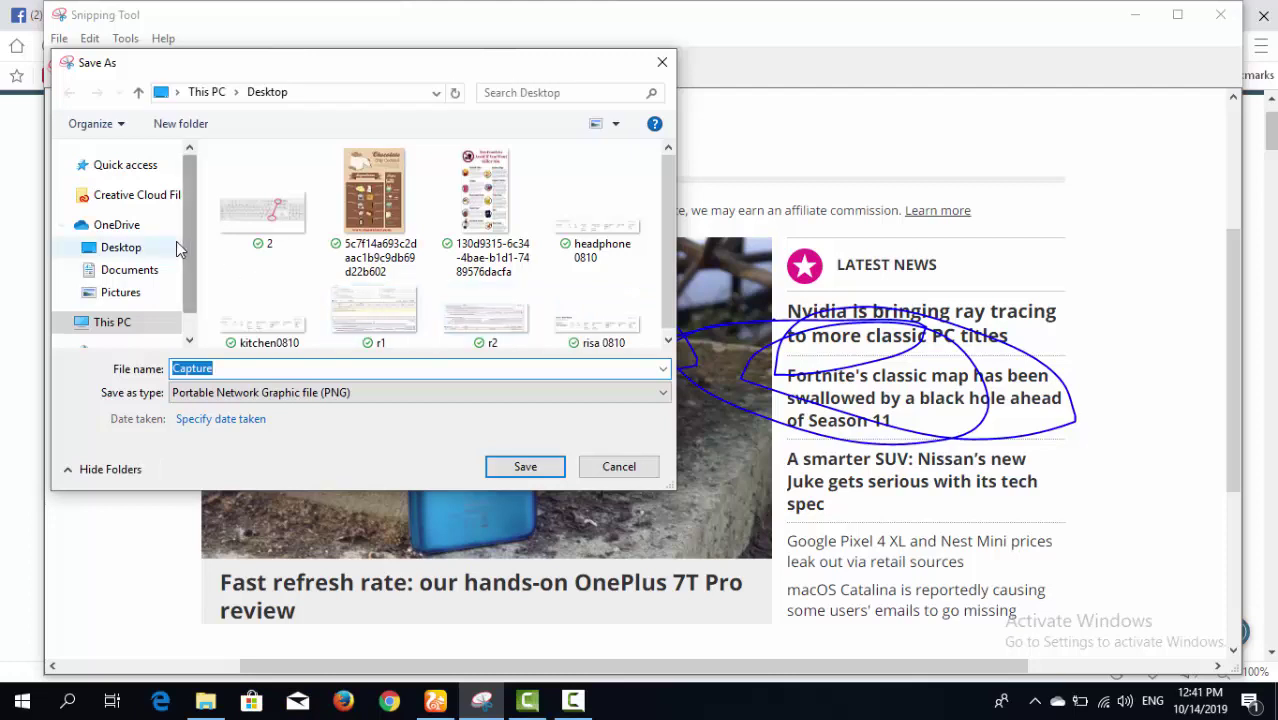
{"action": "left_click", "coordinate": [123, 250]}
{"action": "left_click", "coordinate": [226, 367]}
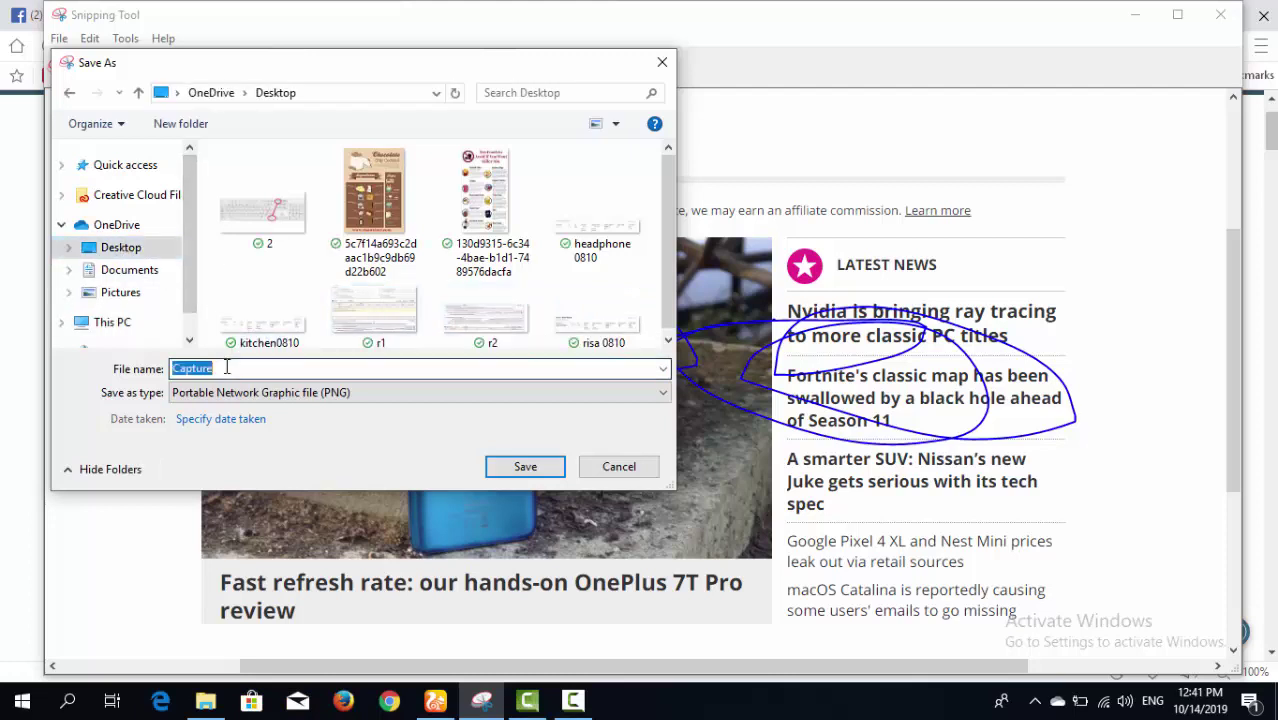
{"action": "type", "text": "CGNC"}
{"action": "left_click", "coordinate": [314, 392]}
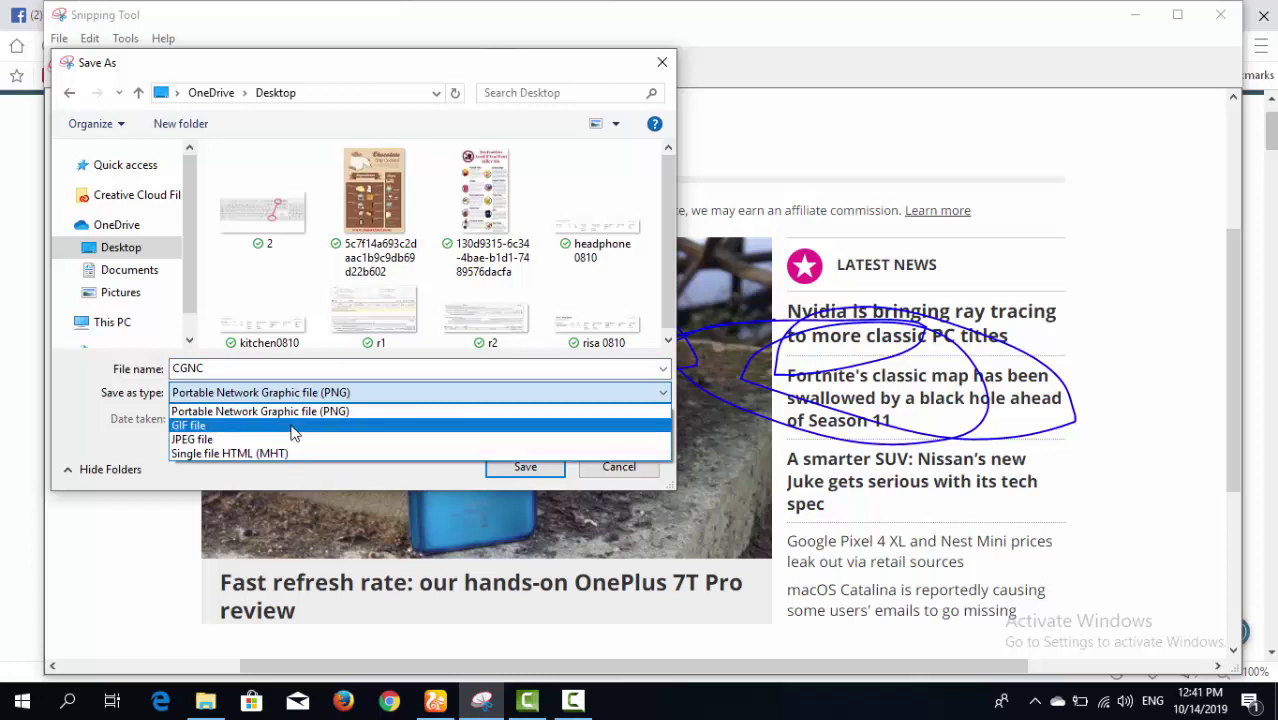
{"action": "left_click", "coordinate": [603, 475]}
{"action": "left_click", "coordinate": [608, 467]}
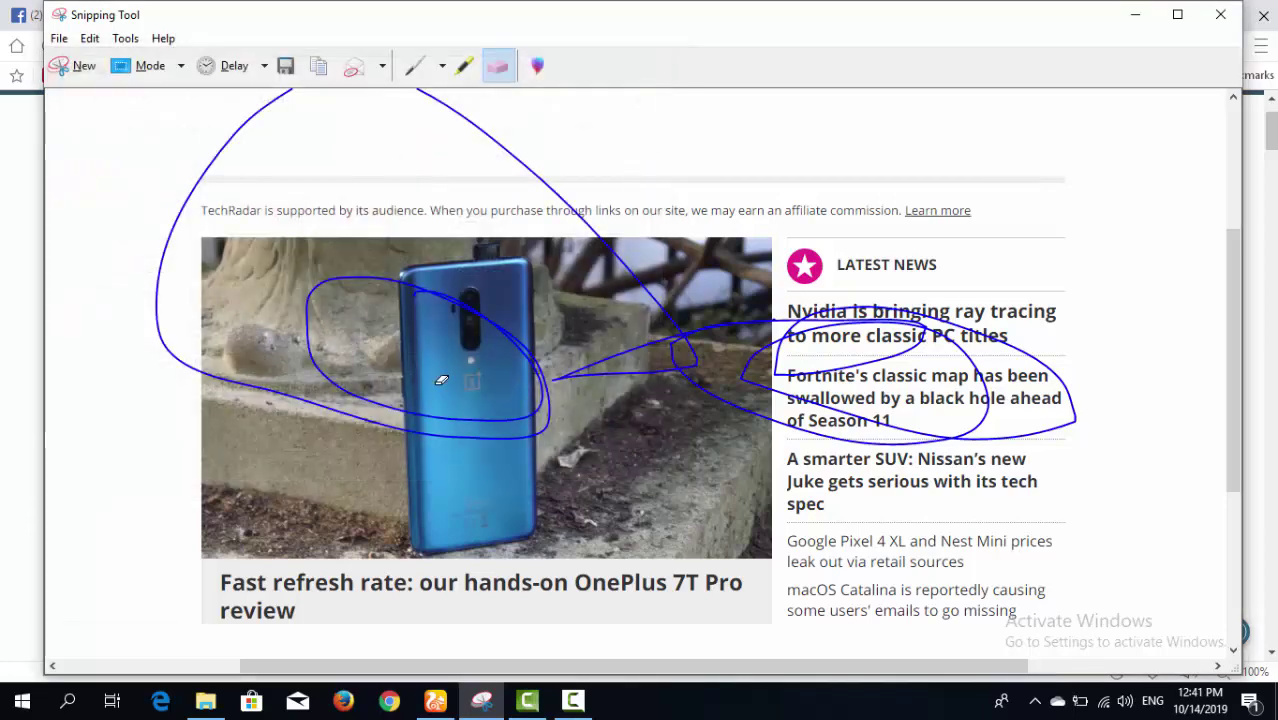